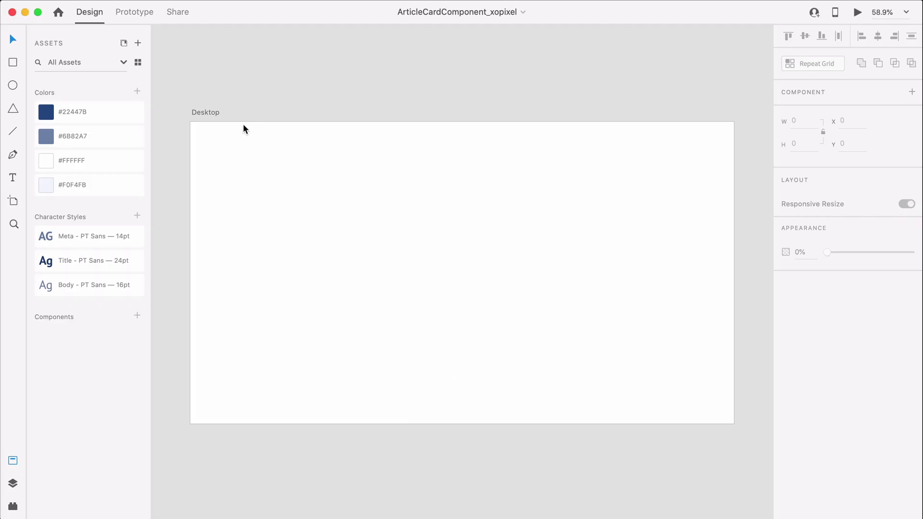
# Turn on the Desktop artboard's 12-column layout grid and set its gutter width to 32
pyautogui.click(216, 113)
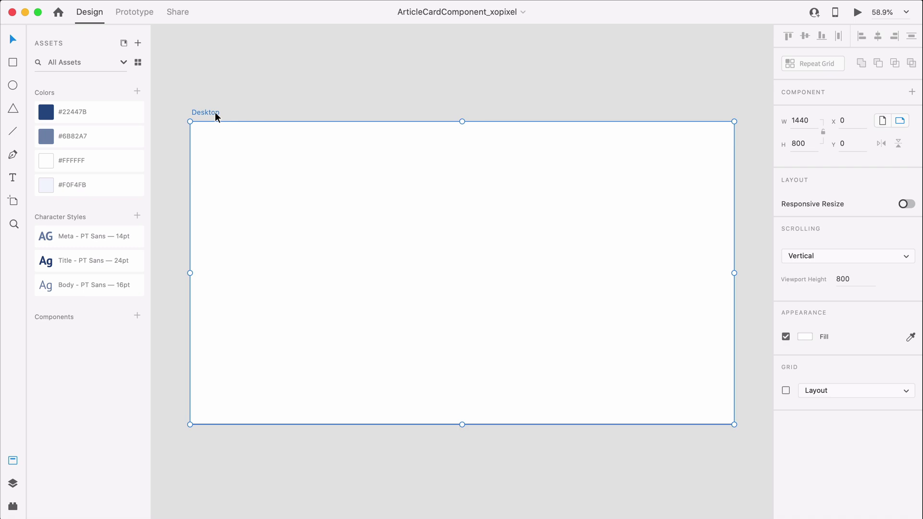
pyautogui.click(787, 392)
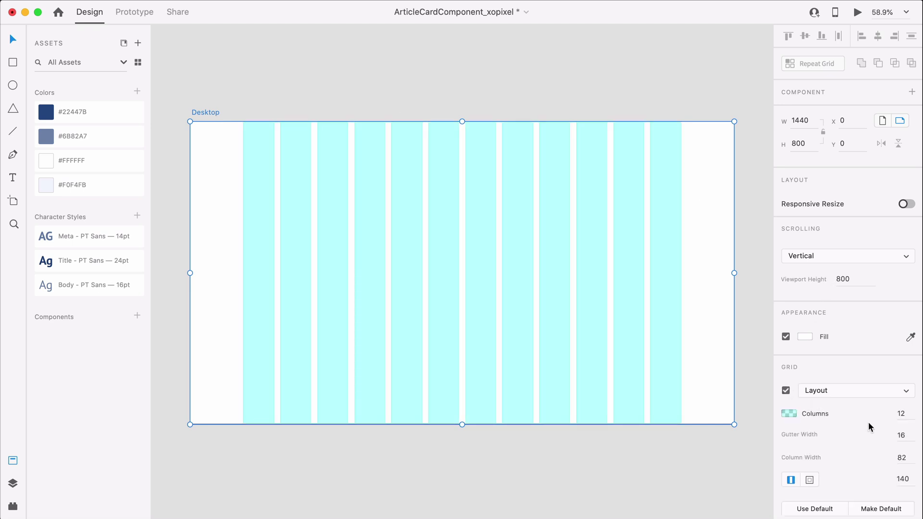
pyautogui.click(902, 434)
pyautogui.write('32')
pyautogui.press('Return')
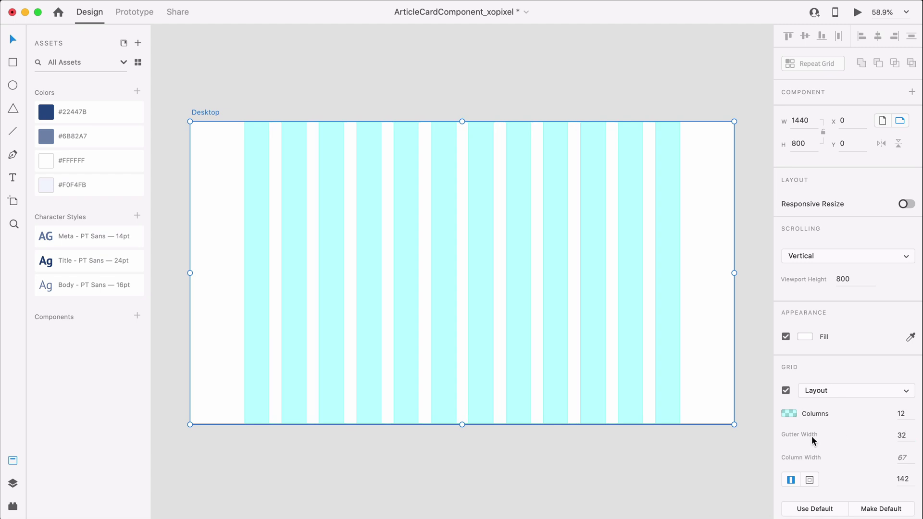
pyautogui.click(733, 474)
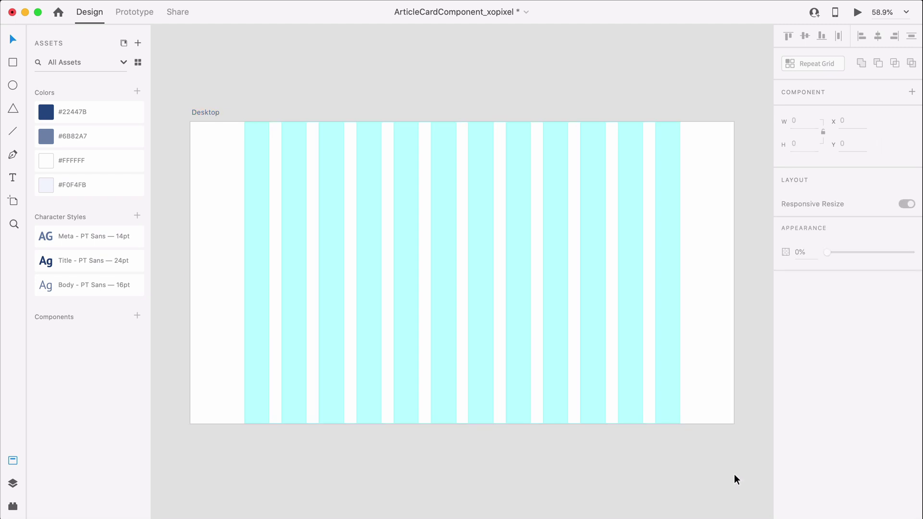
# Fill the Desktop artboard background with the saved #F0F4FB colour swatch
pyautogui.click(215, 115)
pyautogui.click(138, 182)
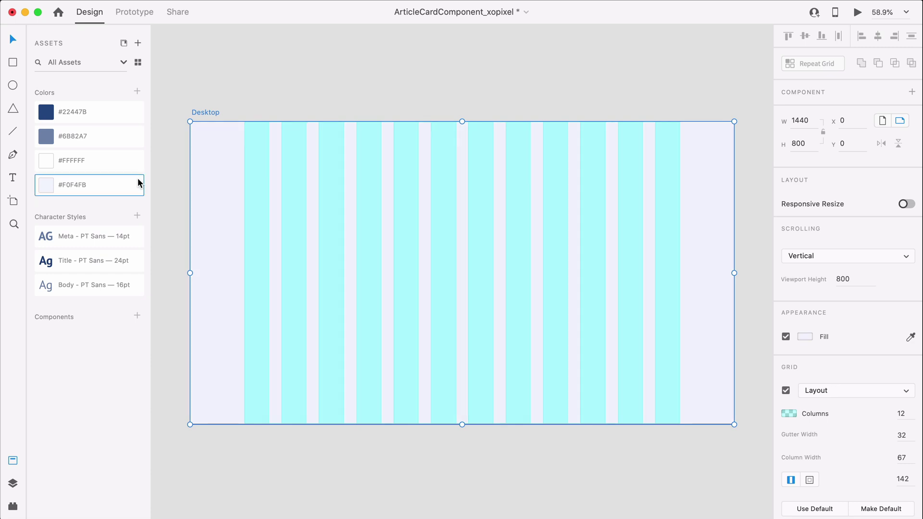
pyautogui.click(290, 114)
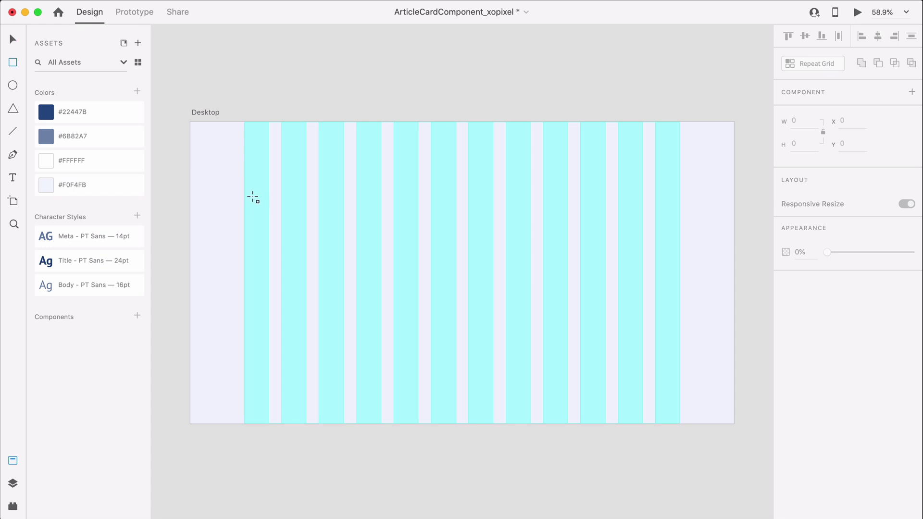
# Draw a 265×220 rectangle moved up to Y 120, then a 265×292 rectangle directly beneath it
pyautogui.moveTo(244, 183)
pyautogui.mouseDown()
pyautogui.moveTo(342, 240)
pyautogui.moveTo(346, 265)
pyautogui.mouseUp()
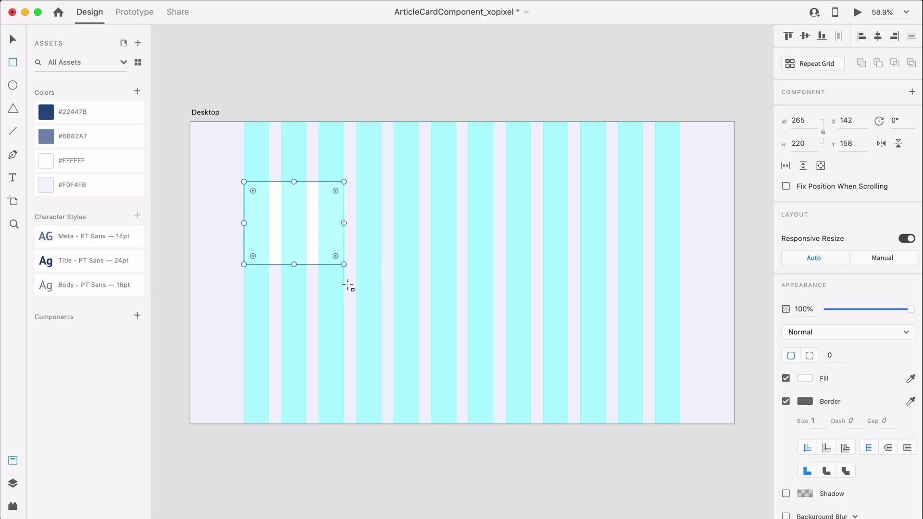
pyautogui.press('v')
pyautogui.click(291, 297)
pyautogui.click(298, 249)
pyautogui.moveTo(298, 249); pyautogui.dragTo(298, 235)
pyautogui.click(292, 291)
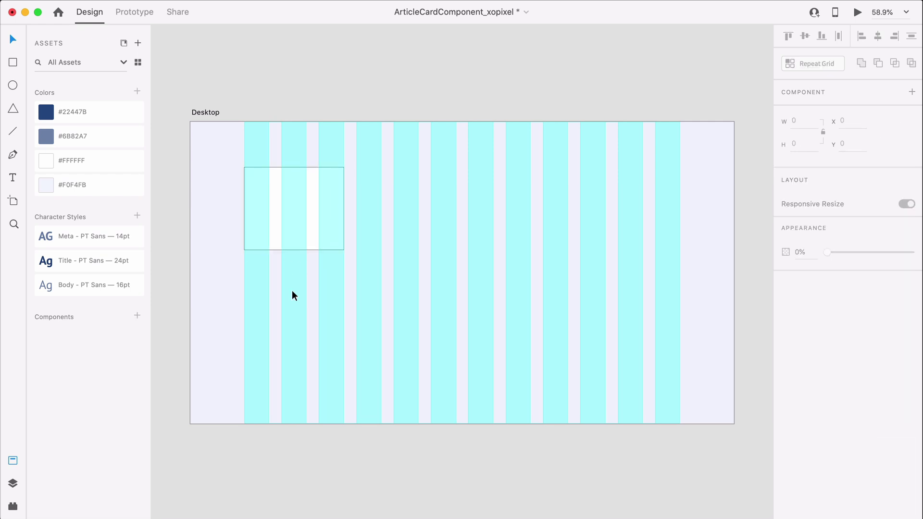
pyautogui.press('r')
pyautogui.moveTo(244, 249)
pyautogui.mouseDown()
pyautogui.moveTo(338, 316)
pyautogui.moveTo(347, 359)
pyautogui.mouseUp()
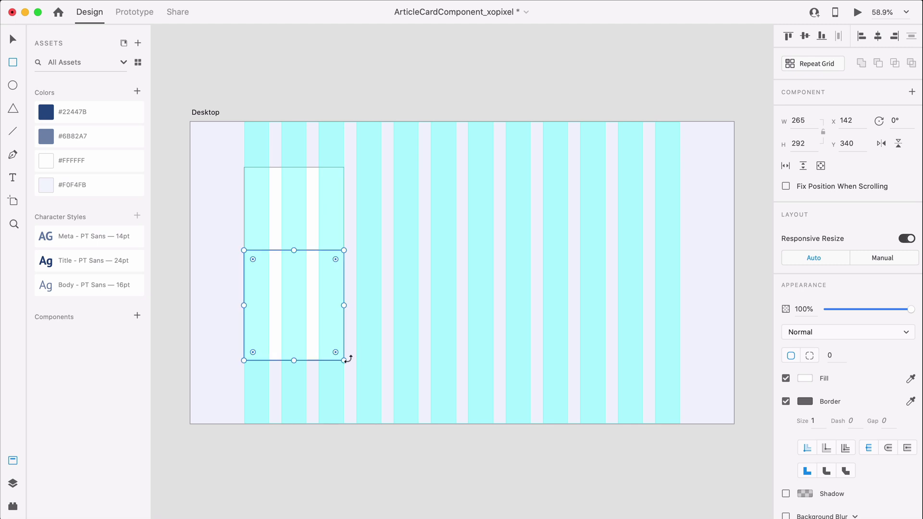
# Round the top rectangle's top-left and top-right corners to radius 20
pyautogui.press('v')
pyautogui.click(373, 339)
pyautogui.click(300, 224)
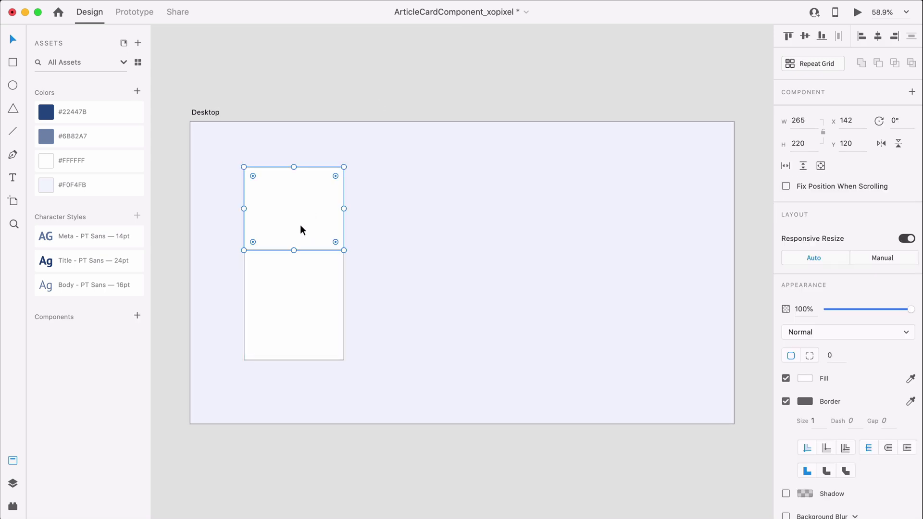
pyautogui.moveTo(252, 177); pyautogui.dragTo(260, 183)
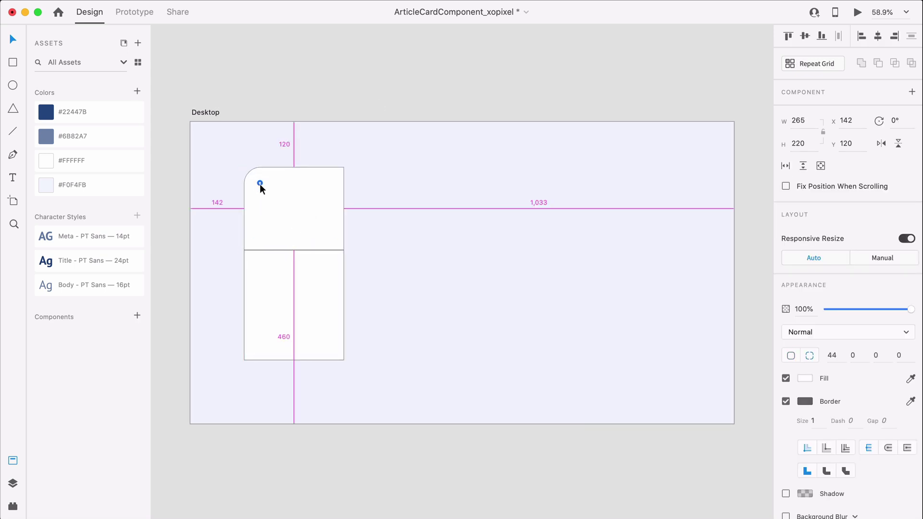
pyautogui.moveTo(335, 176); pyautogui.dragTo(329, 183)
pyautogui.click(835, 355)
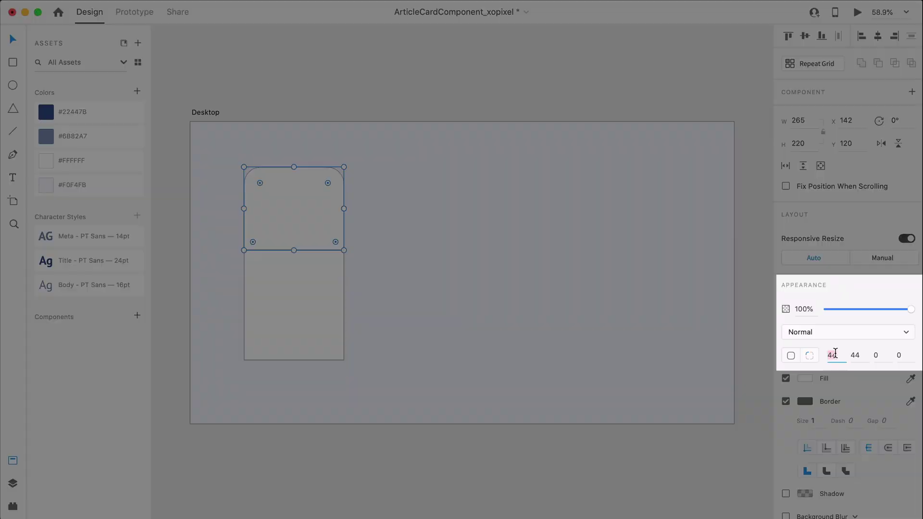
pyautogui.write('20')
pyautogui.press('Return')
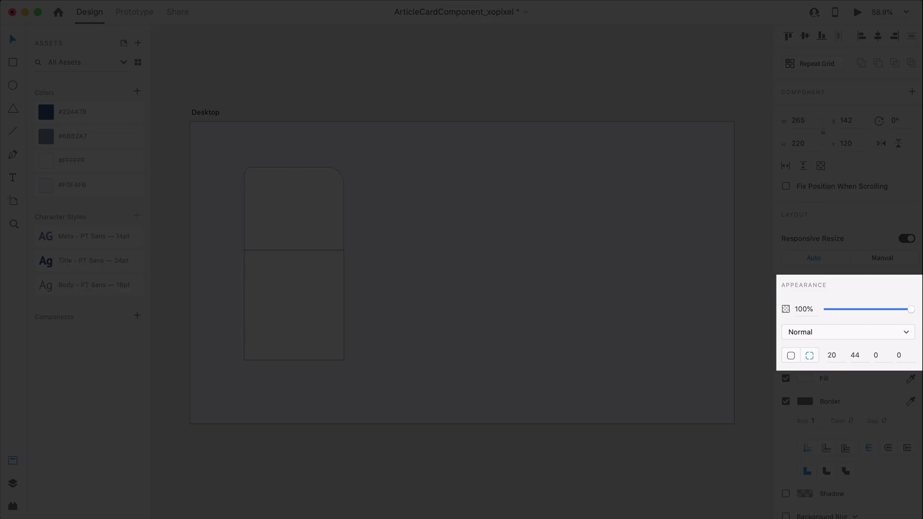
pyautogui.click(854, 355)
pyautogui.write('20')
pyautogui.press('Return')
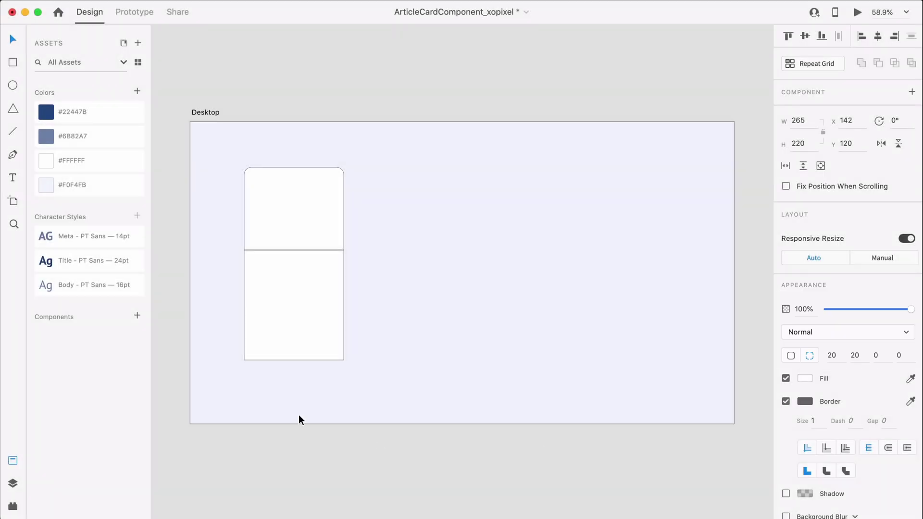
# Round the lower rectangle's bottom-left and bottom-right corners to radius 20
pyautogui.click(313, 319)
pyautogui.press('alt')
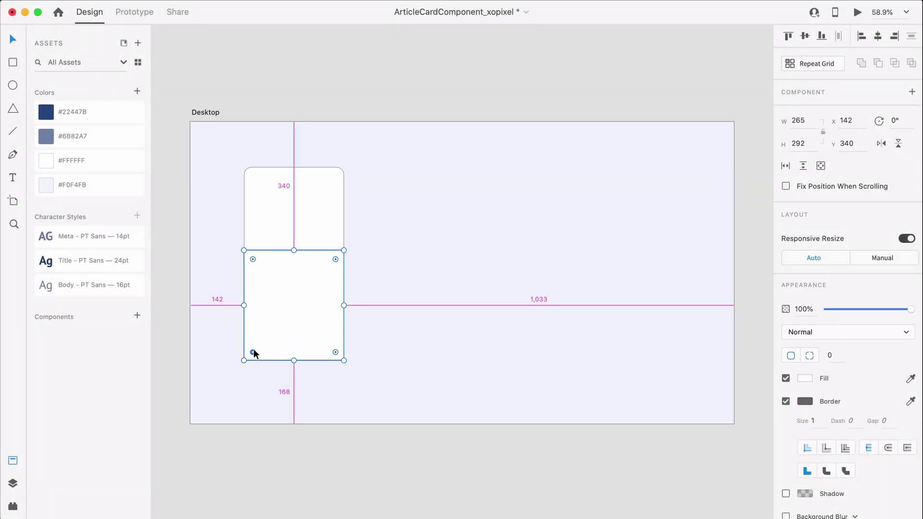
pyautogui.moveTo(253, 351)
pyautogui.mouseDown()
pyautogui.moveTo(262, 343)
pyautogui.moveTo(254, 354)
pyautogui.mouseUp()
pyautogui.moveTo(334, 353); pyautogui.dragTo(331, 351)
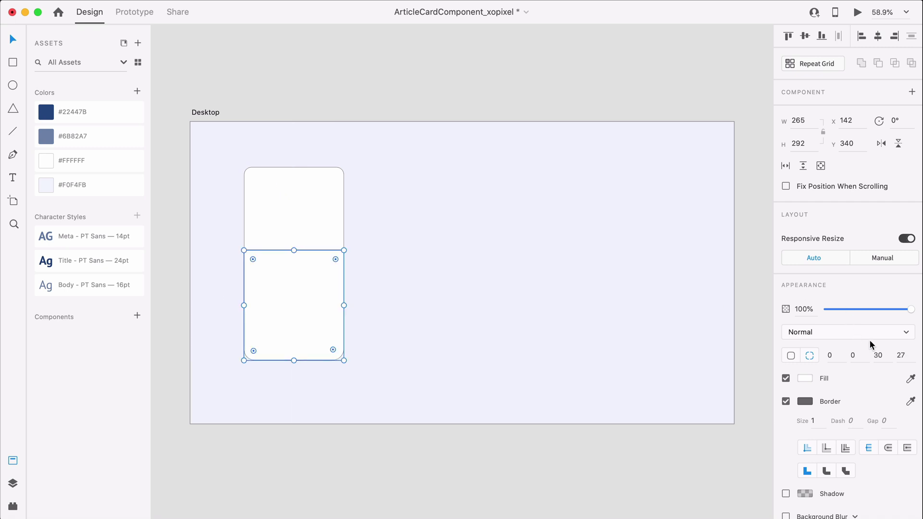
pyautogui.click(877, 355)
pyautogui.write('20')
pyautogui.press('Return')
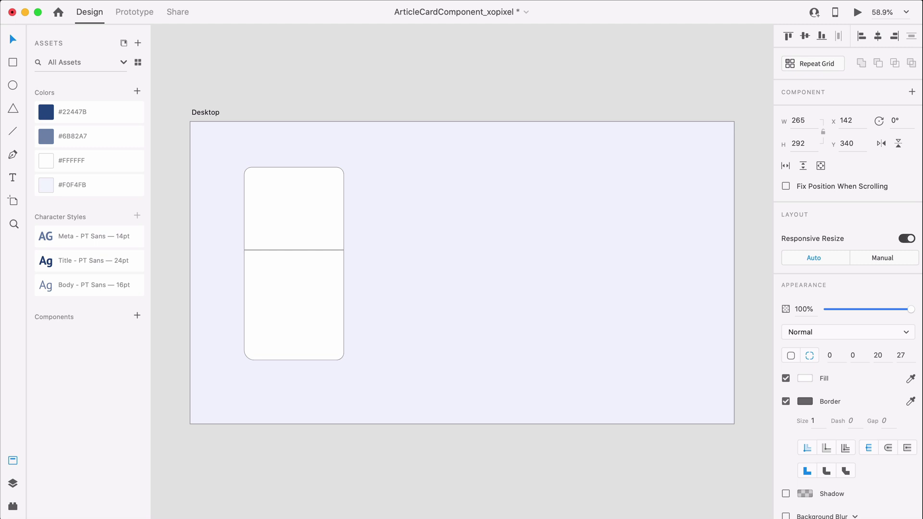
pyautogui.click(901, 355)
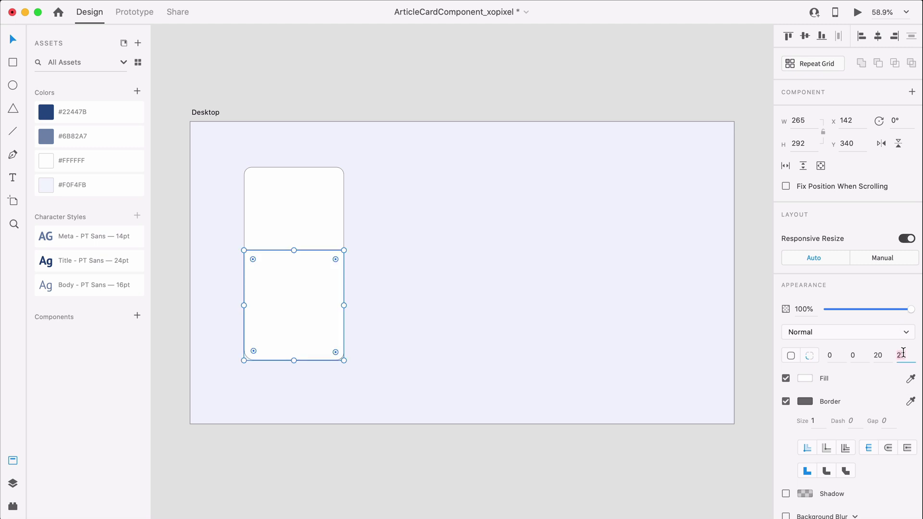
pyautogui.write('20')
pyautogui.press('Return')
pyautogui.click(622, 482)
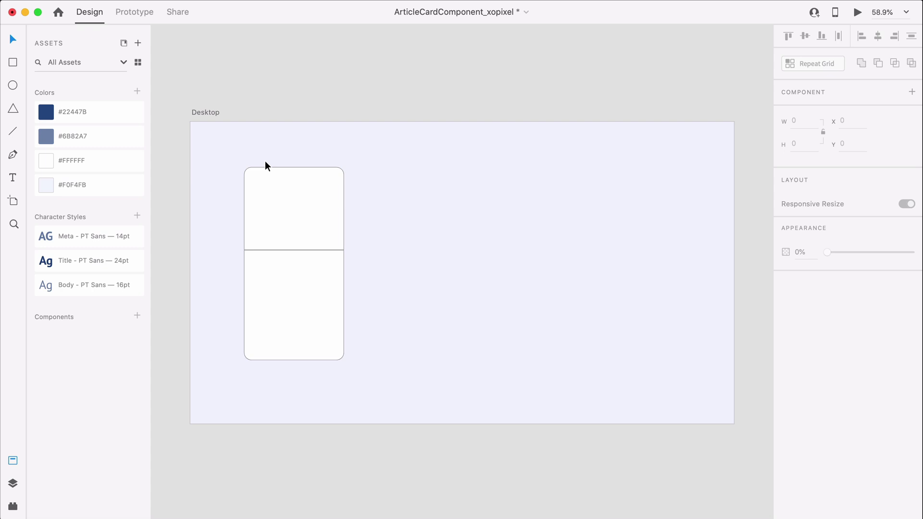
# Fill the card's top rectangle with light grey #EDEDED
pyautogui.click(283, 196)
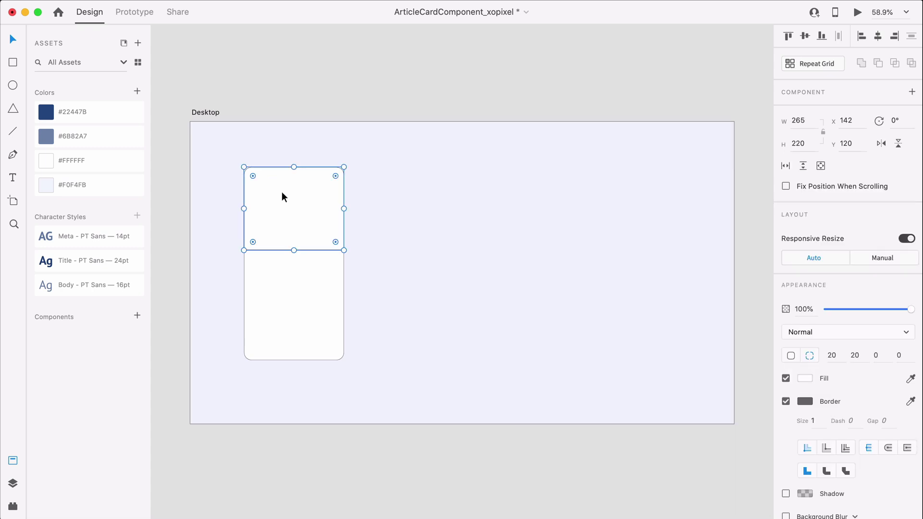
pyautogui.click(806, 379)
pyautogui.moveTo(647, 315); pyautogui.dragTo(651, 319)
# Remove the border from both card rectangles
pyautogui.keyDown('shift'); pyautogui.click(335, 290); pyautogui.keyUp('shift')
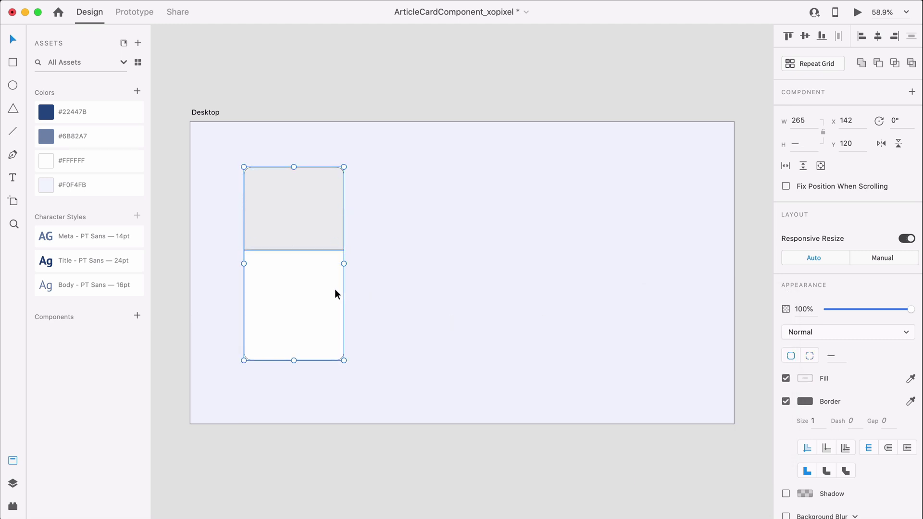
pyautogui.click(785, 401)
pyautogui.click(754, 423)
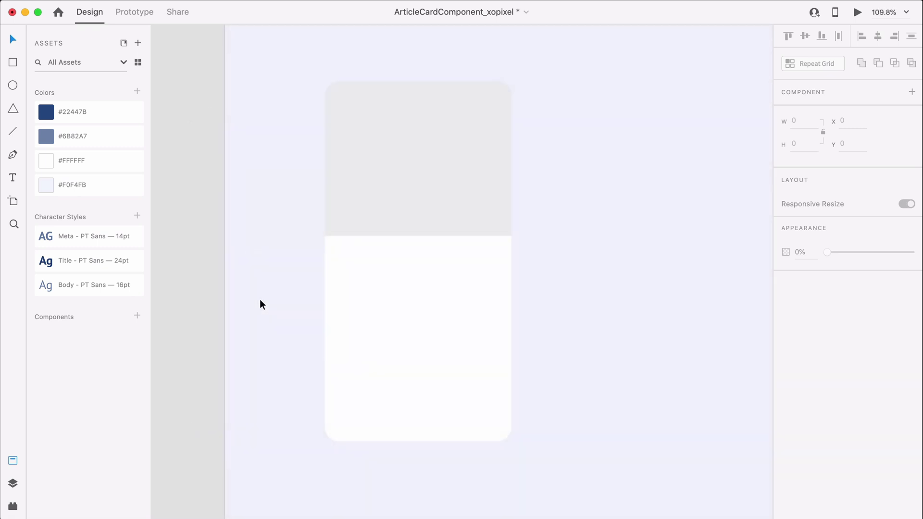
# Add a 'Travel' label and the title 'Trip Planning for Total Beginners' in the lower panel
pyautogui.press('t')
pyautogui.click(344, 267)
pyautogui.write('Travel')
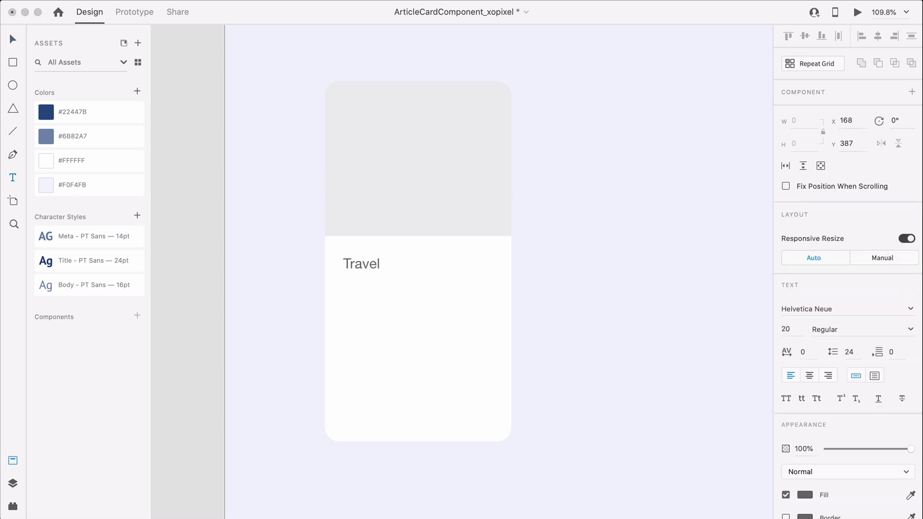
pyautogui.press('Escape')
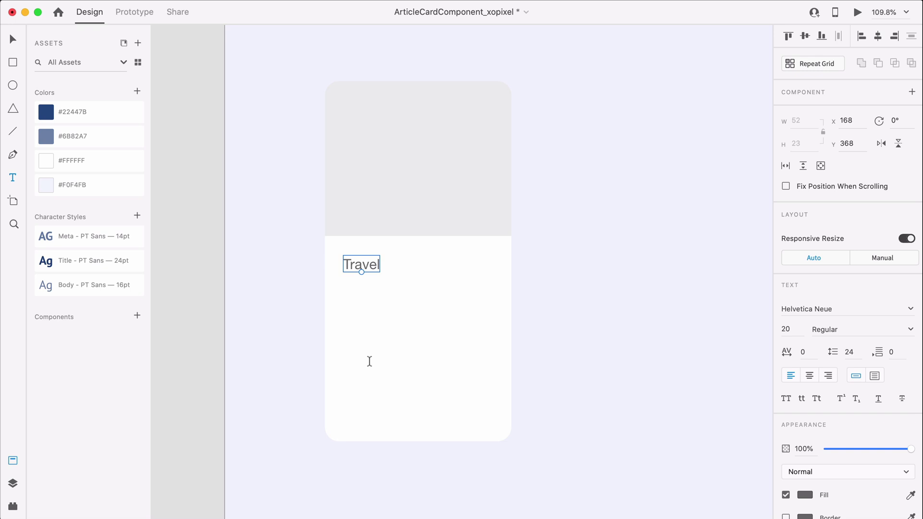
pyautogui.click(347, 298)
pyautogui.write('Trip')
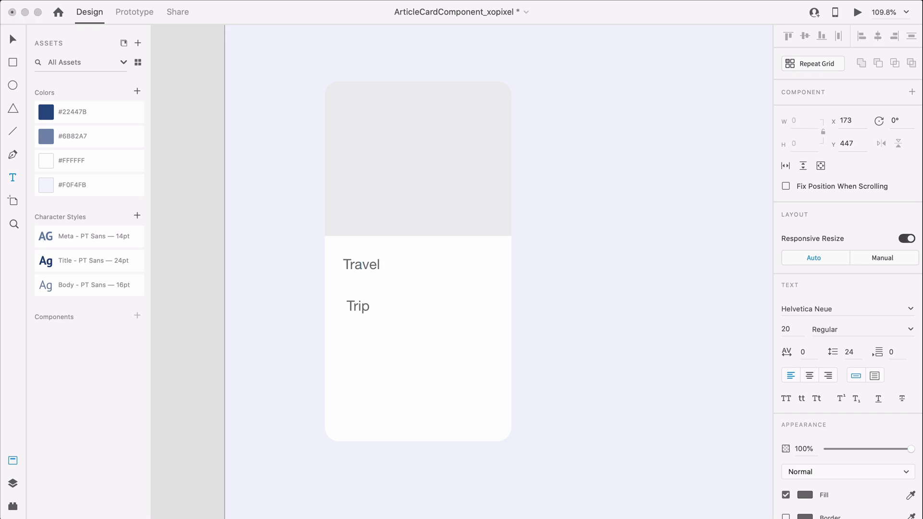
pyautogui.write(' Planning for T')
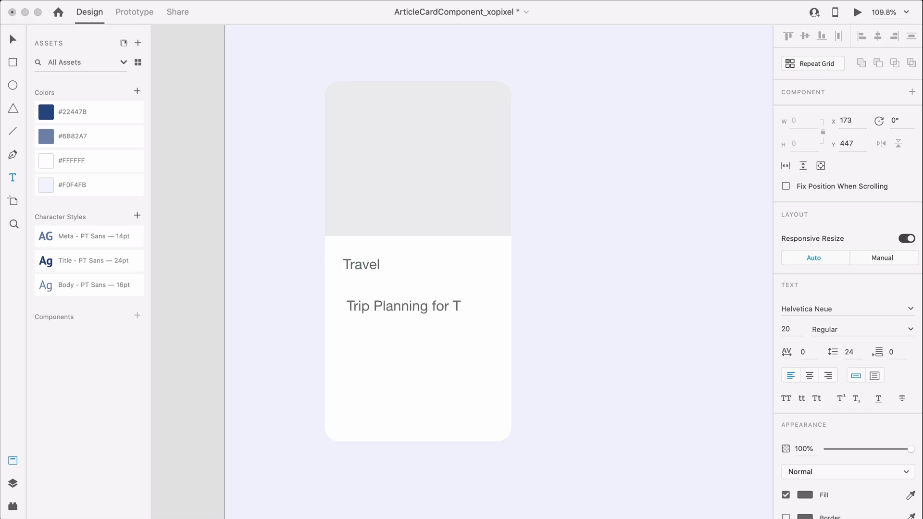
pyautogui.write('otal Beginners')
pyautogui.click(351, 405)
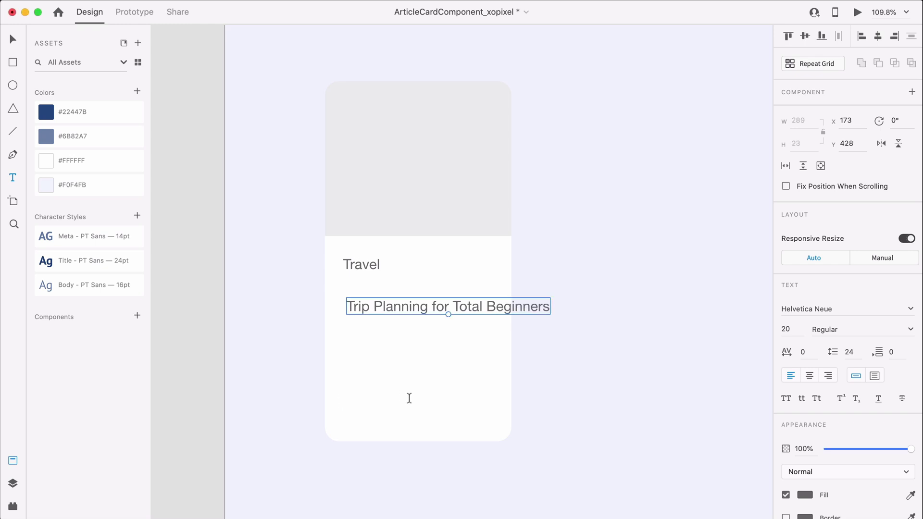
# Wrap the title onto two lines and fit the Lorem ipsum paragraph 10 px below it
pyautogui.click(874, 376)
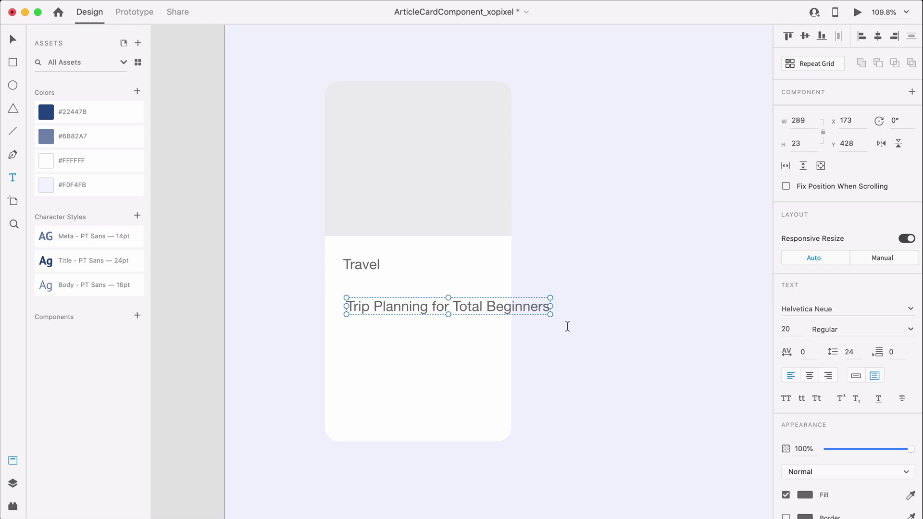
pyautogui.moveTo(550, 315); pyautogui.dragTo(486, 338)
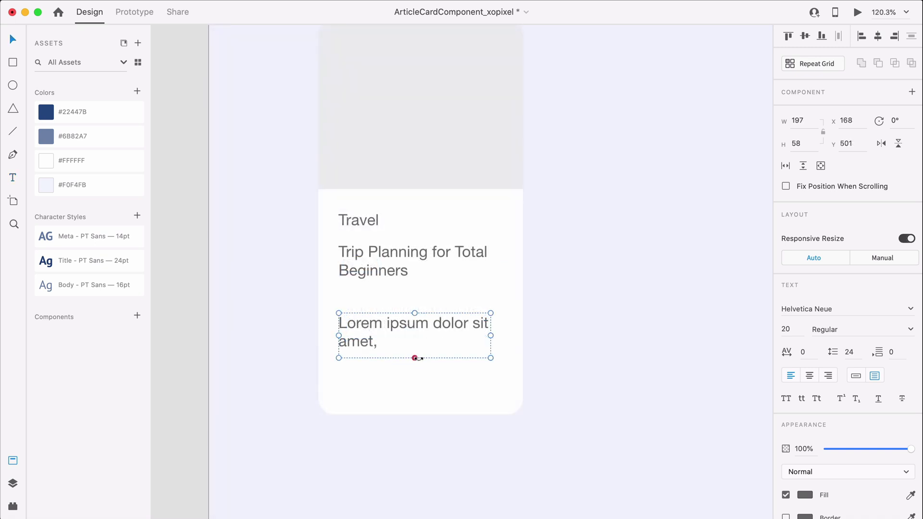
pyautogui.moveTo(414, 356); pyautogui.dragTo(414, 475)
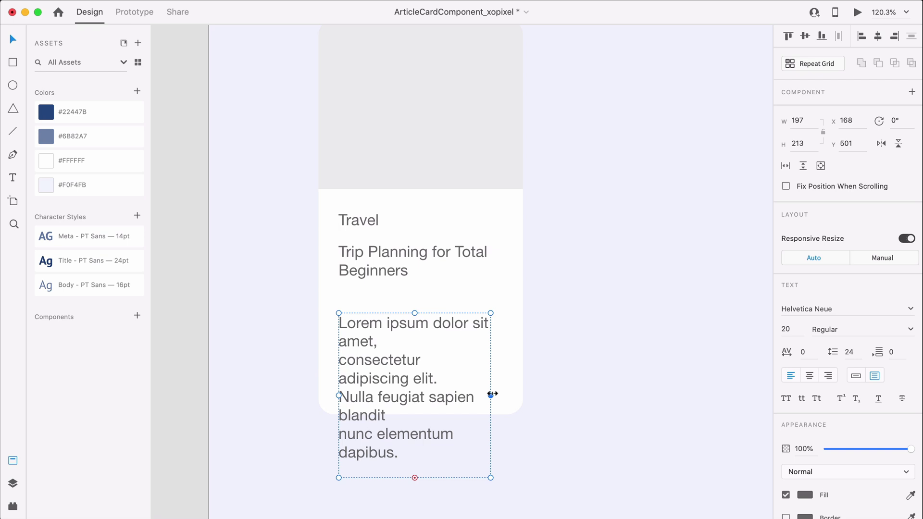
pyautogui.moveTo(491, 391); pyautogui.dragTo(539, 392)
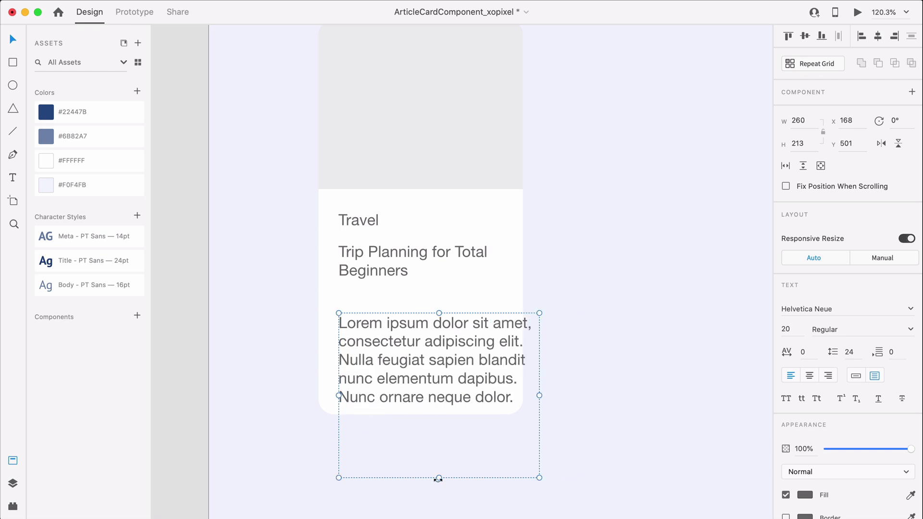
pyautogui.moveTo(438, 478); pyautogui.dragTo(437, 418)
pyautogui.moveTo(424, 369); pyautogui.dragTo(417, 353)
pyautogui.press('Up')
pyautogui.press('Up')
pyautogui.press('Up')
pyautogui.press('Up')
pyautogui.press('Up')
pyautogui.press('Up')
pyautogui.press('Up')
pyautogui.press('Up')
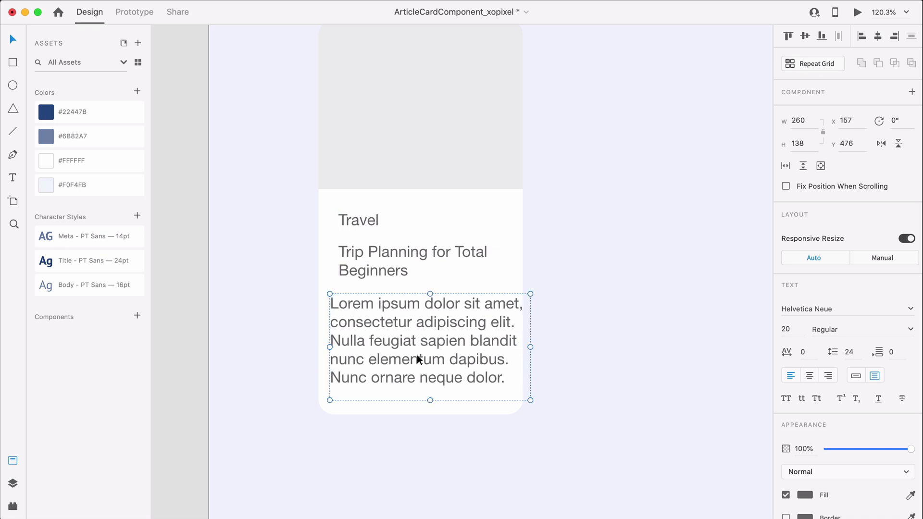
# Apply the Meta style to Travel and the Title style to the heading, enlarging its box
pyautogui.click(294, 308)
pyautogui.click(371, 222)
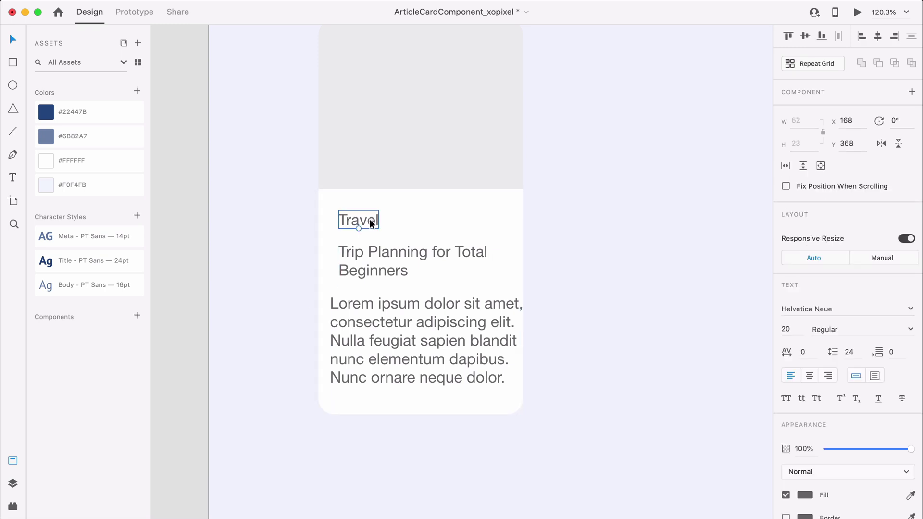
pyautogui.click(130, 229)
pyautogui.click(364, 265)
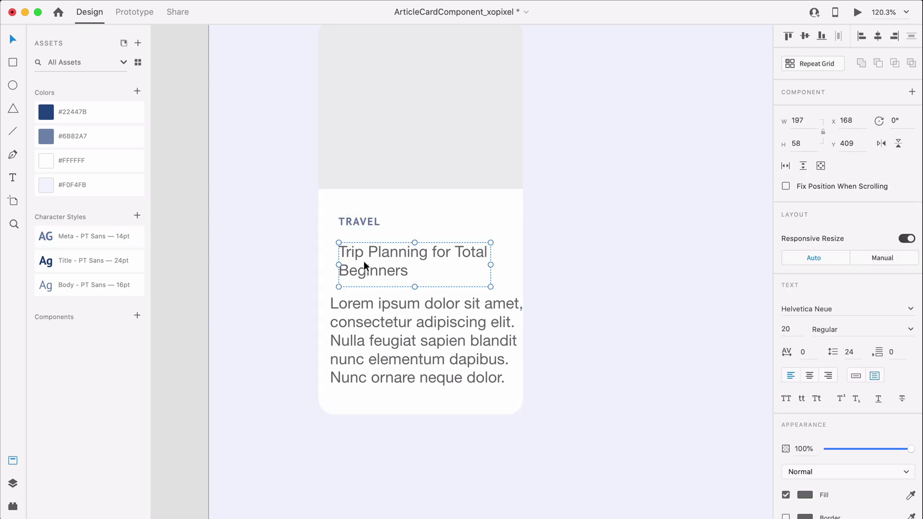
pyautogui.click(126, 264)
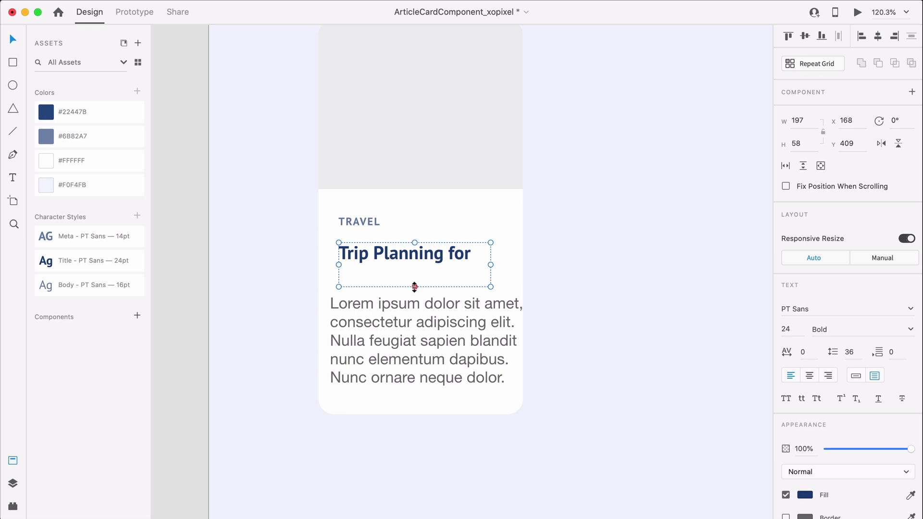
pyautogui.moveTo(414, 286); pyautogui.dragTo(414, 296)
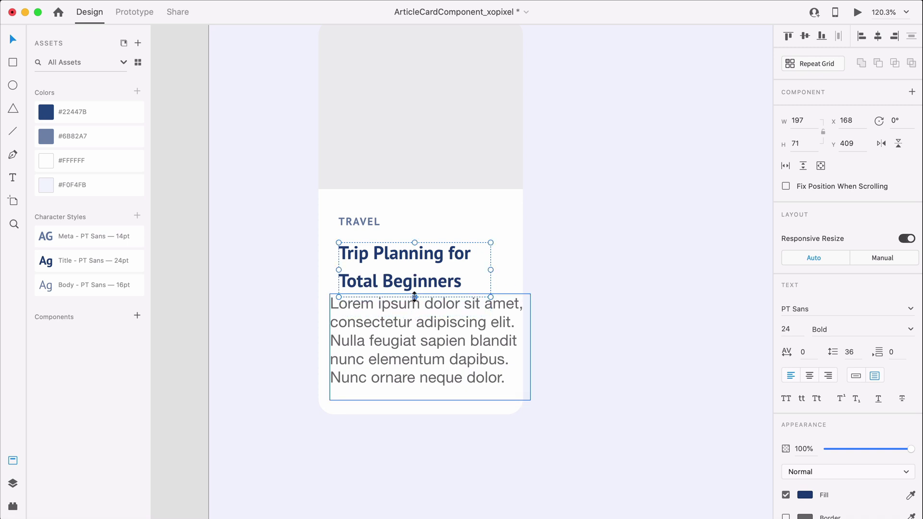
# Apply the Body style to the paragraph and trim its box to 195×114
pyautogui.click(412, 331)
pyautogui.click(121, 289)
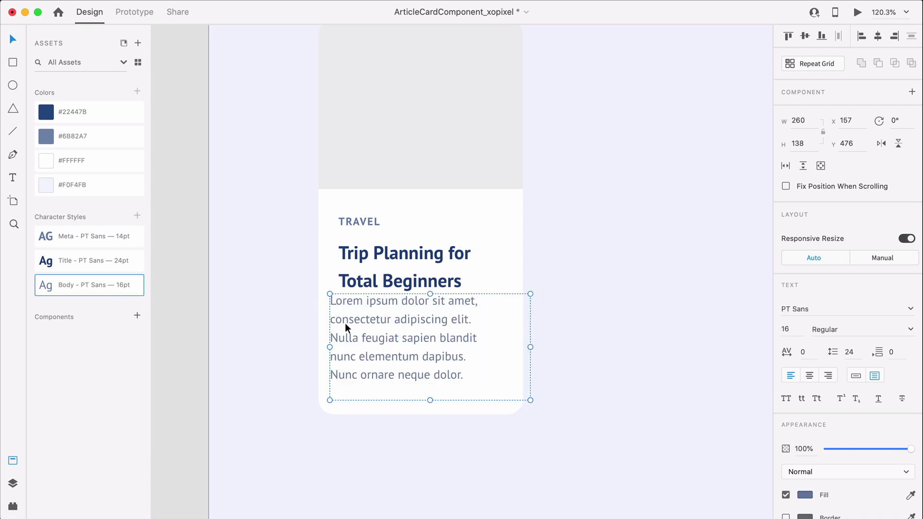
pyautogui.moveTo(530, 347); pyautogui.dragTo(480, 347)
pyautogui.moveTo(406, 401); pyautogui.dragTo(405, 392)
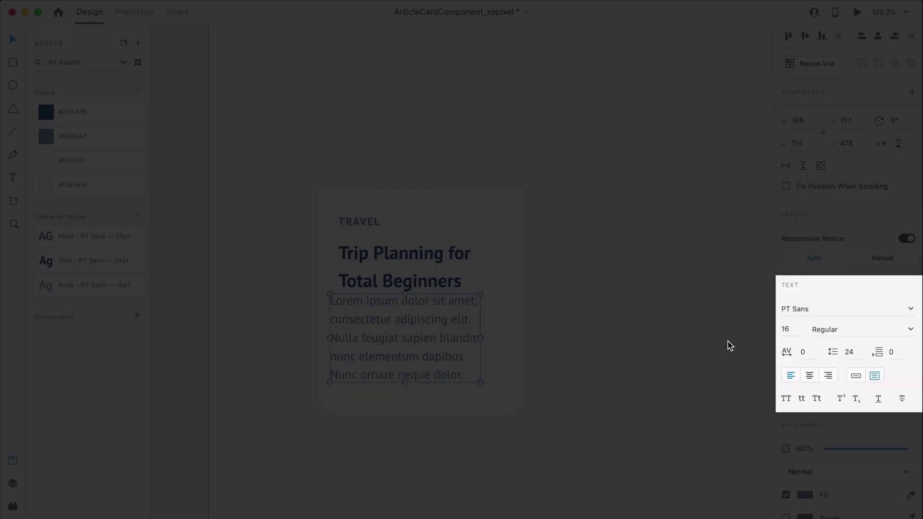
# Align the paragraph's left edge with the label and heading at x 168
pyautogui.click(446, 277)
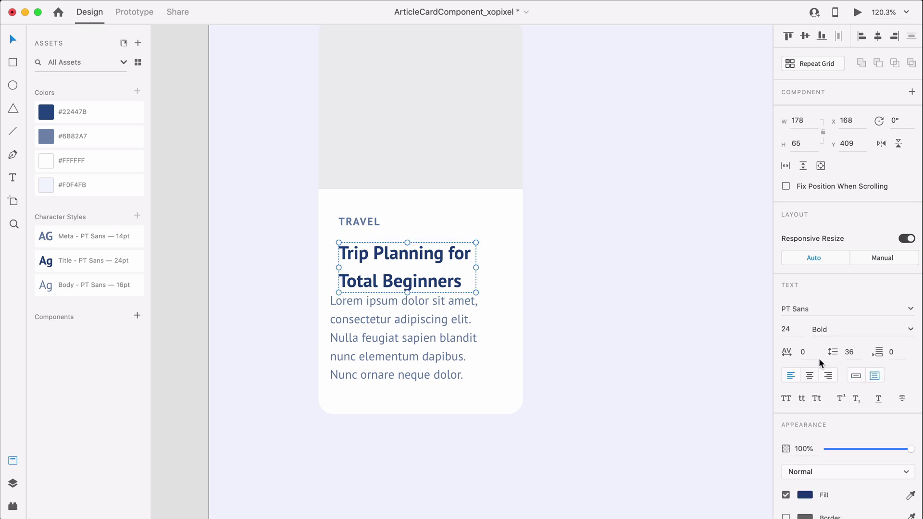
pyautogui.click(358, 221)
pyautogui.click(442, 261)
pyautogui.moveTo(434, 314); pyautogui.dragTo(448, 322)
pyautogui.click(370, 219)
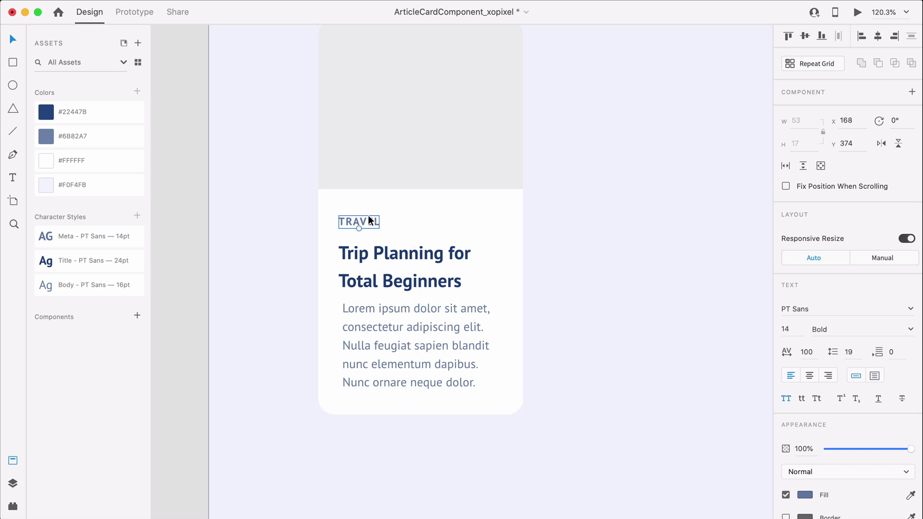
pyautogui.click(373, 283)
pyautogui.moveTo(374, 310); pyautogui.dragTo(368, 305)
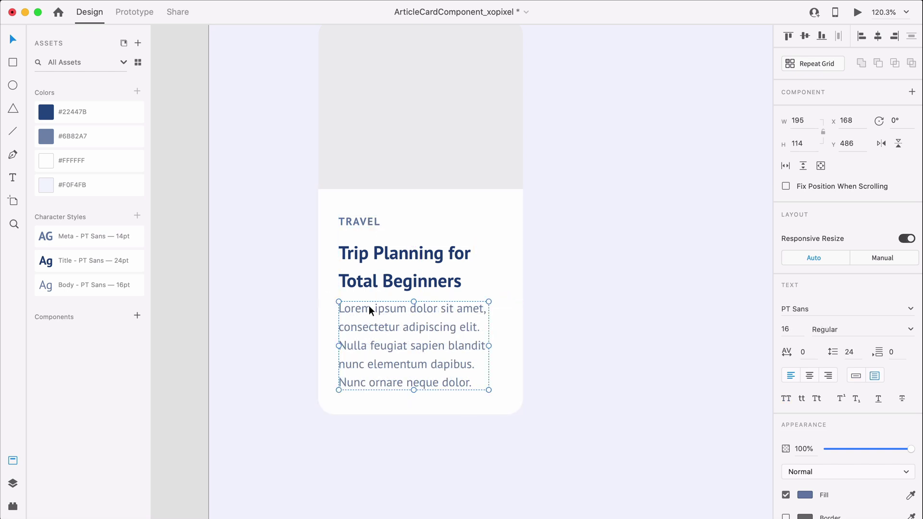
# Group the label, heading and paragraph into a vertical stack with 23 spacing above the heading
pyautogui.keyDown('shift'); pyautogui.click(404, 270); pyautogui.keyUp('shift')
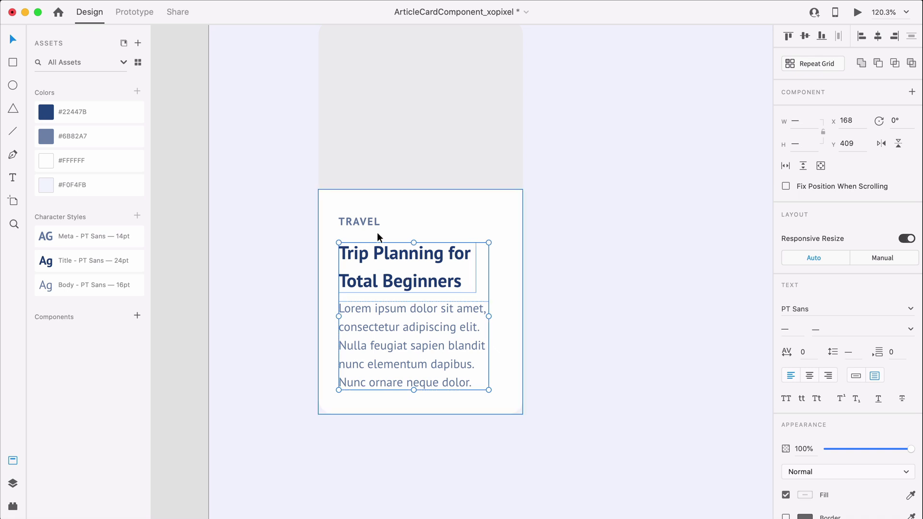
pyautogui.keyDown('shift'); pyautogui.click(373, 223); pyautogui.keyUp('shift')
pyautogui.press('super+g')
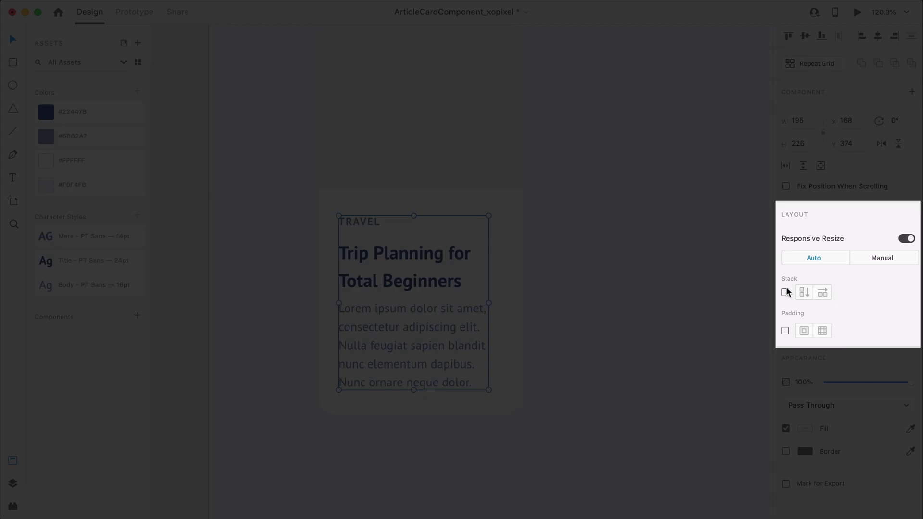
pyautogui.click(785, 292)
pyautogui.click(421, 282)
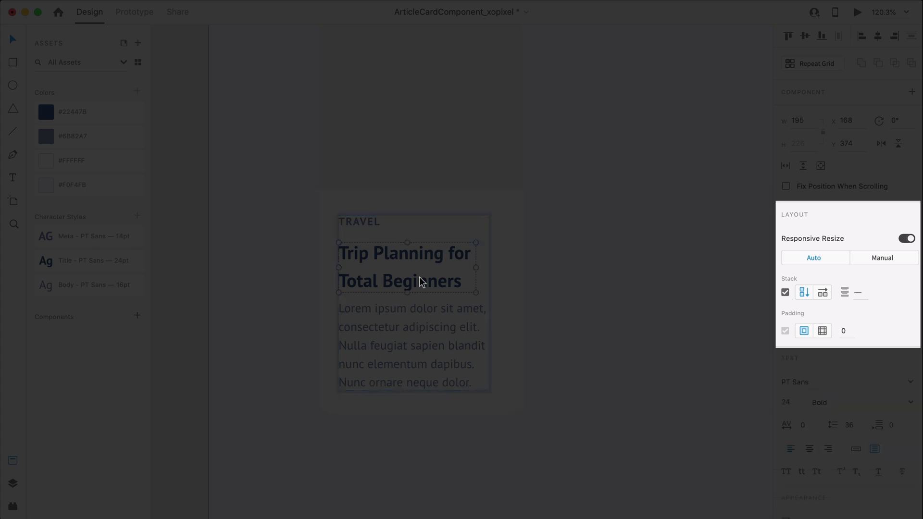
pyautogui.moveTo(396, 238); pyautogui.dragTo(393, 236)
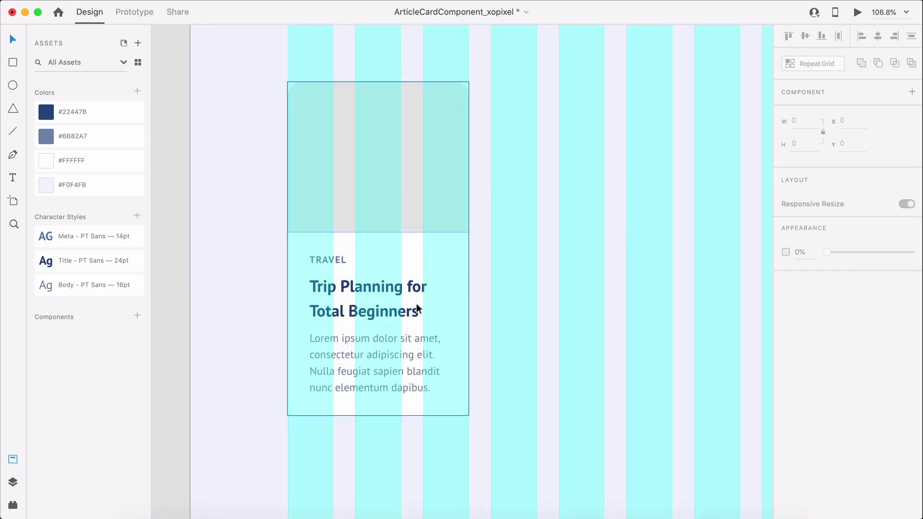
# Set uniform 32 padding on the lower panel and narrow the text group to 201 wide
pyautogui.click(413, 308)
pyautogui.click(413, 308)
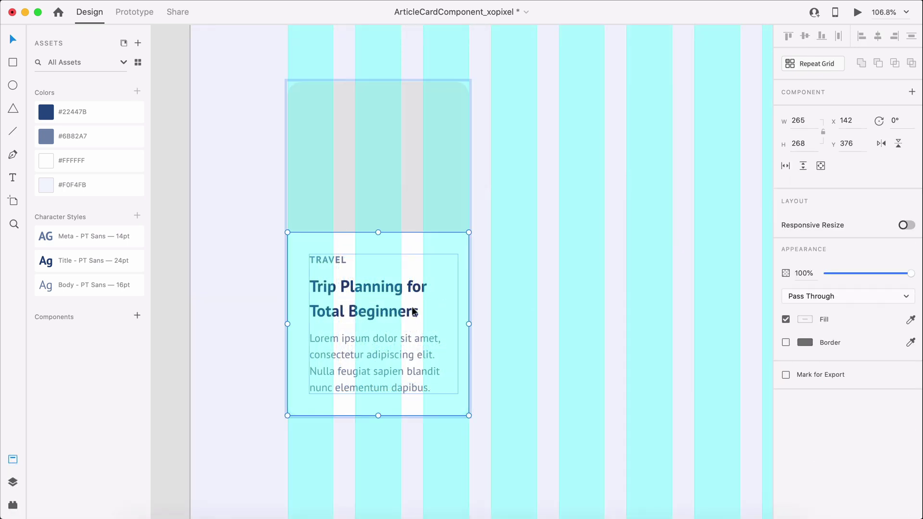
pyautogui.doubleClick(413, 310)
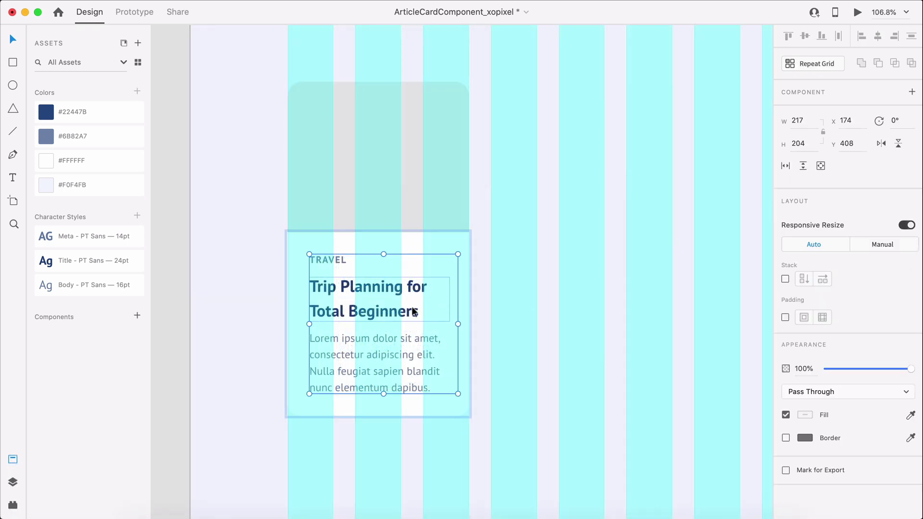
pyautogui.keyDown('shift'); pyautogui.click(433, 245); pyautogui.keyUp('shift')
pyautogui.click(433, 247)
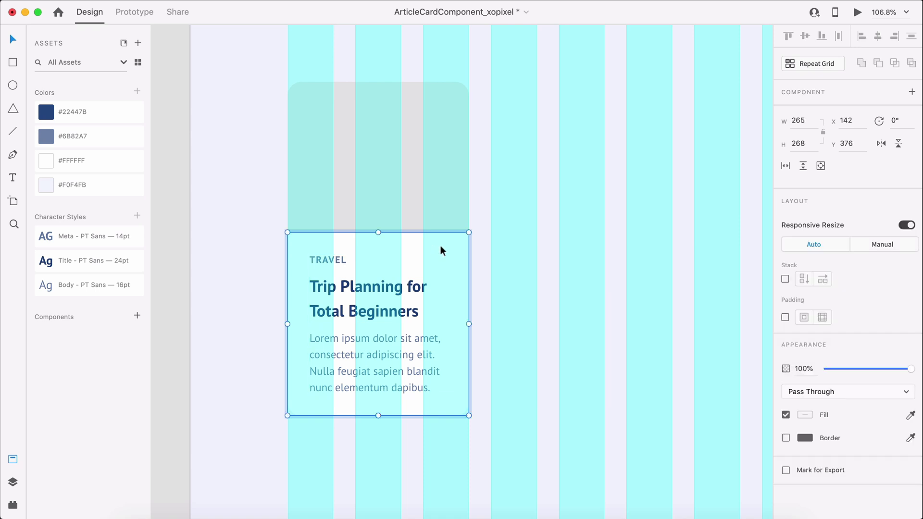
pyautogui.click(784, 318)
pyautogui.click(803, 317)
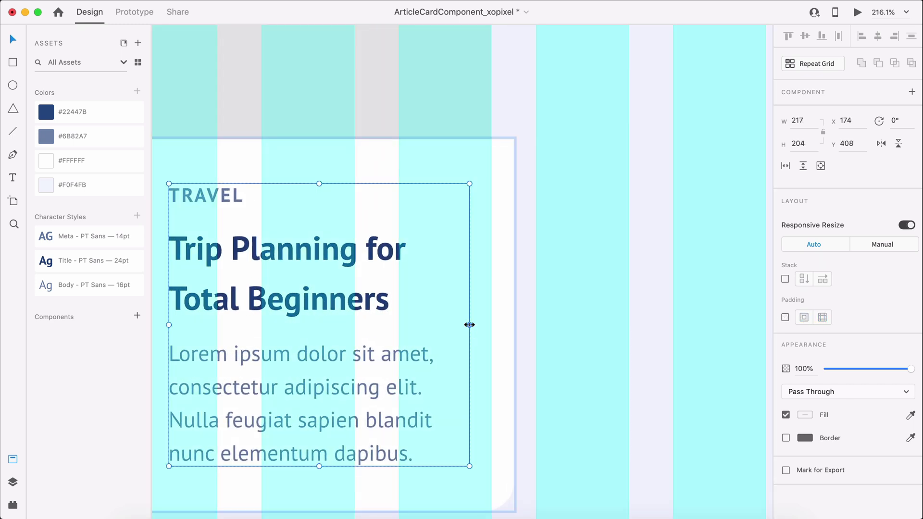
pyautogui.moveTo(469, 325); pyautogui.dragTo(448, 325)
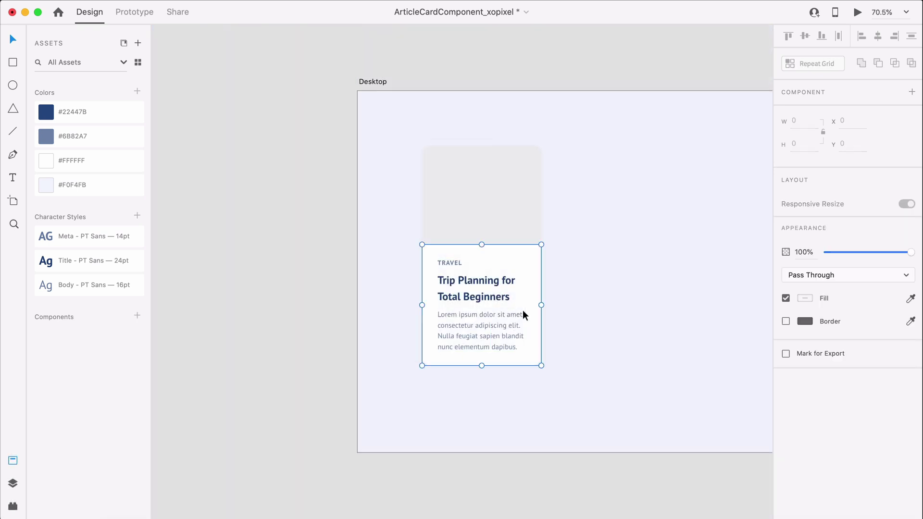
# Move the card 16 px down the artboard
pyautogui.click(506, 163)
pyautogui.moveTo(505, 164); pyautogui.dragTo(506, 171)
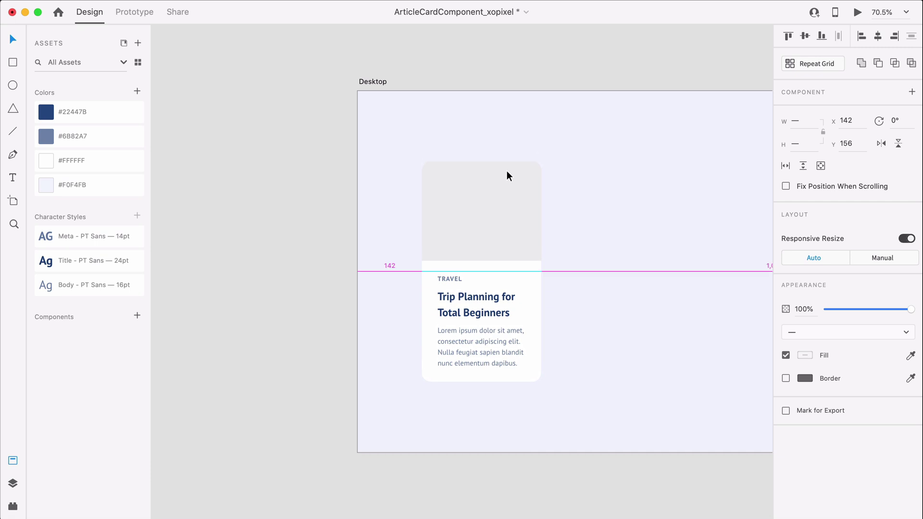
pyautogui.click(587, 214)
pyautogui.hscroll(5, 586, 212)
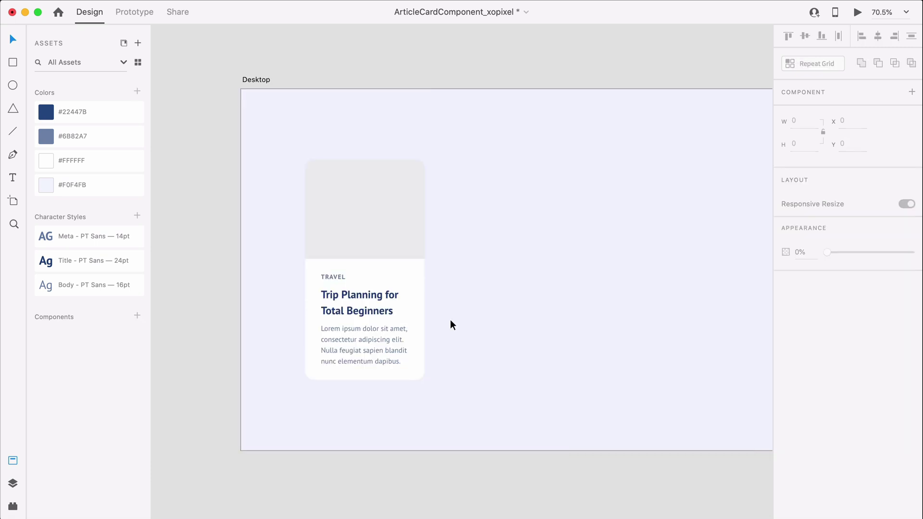
# Turn the whole card into a component named 'article card'
pyautogui.moveTo(450, 319); pyautogui.dragTo(349, 220)
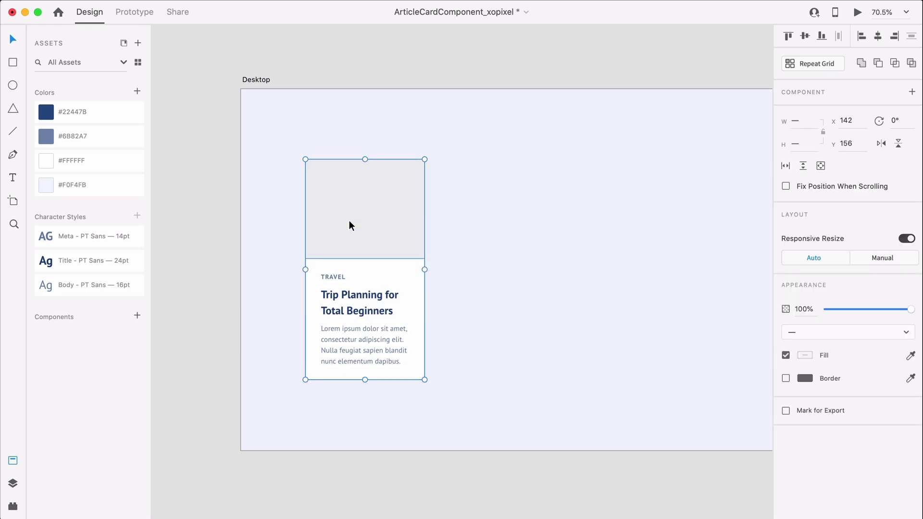
pyautogui.press('super+k')
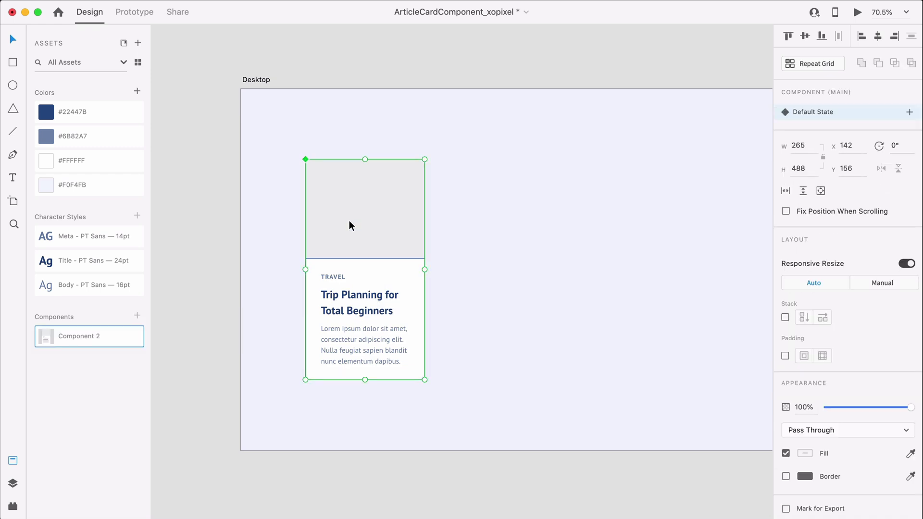
pyautogui.doubleClick(88, 336)
pyautogui.write('a')
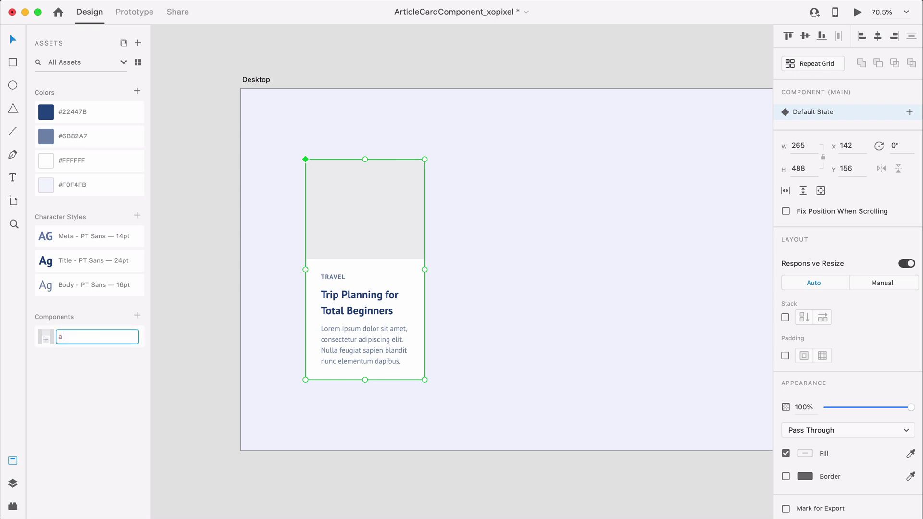
pyautogui.write('rticle card')
pyautogui.press('Return')
pyautogui.click(232, 332)
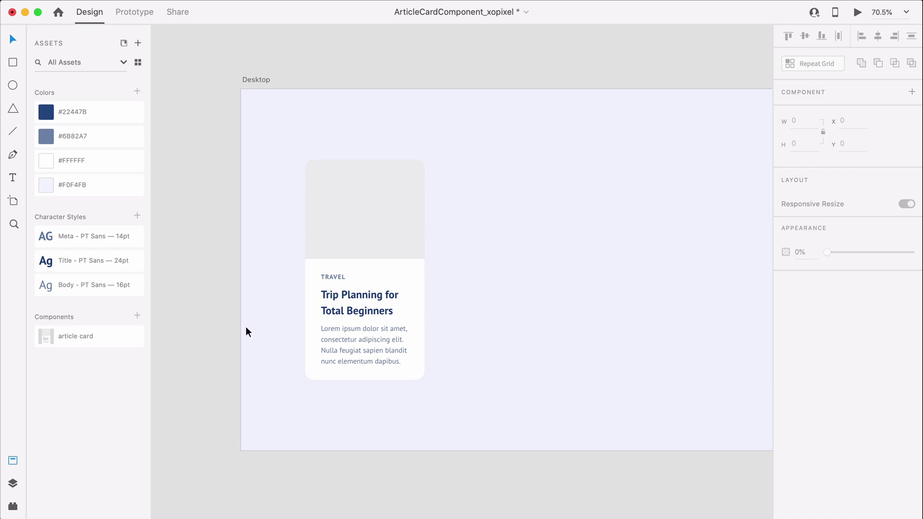
# Select the article card and add a second component state named Hover State
pyautogui.click(358, 281)
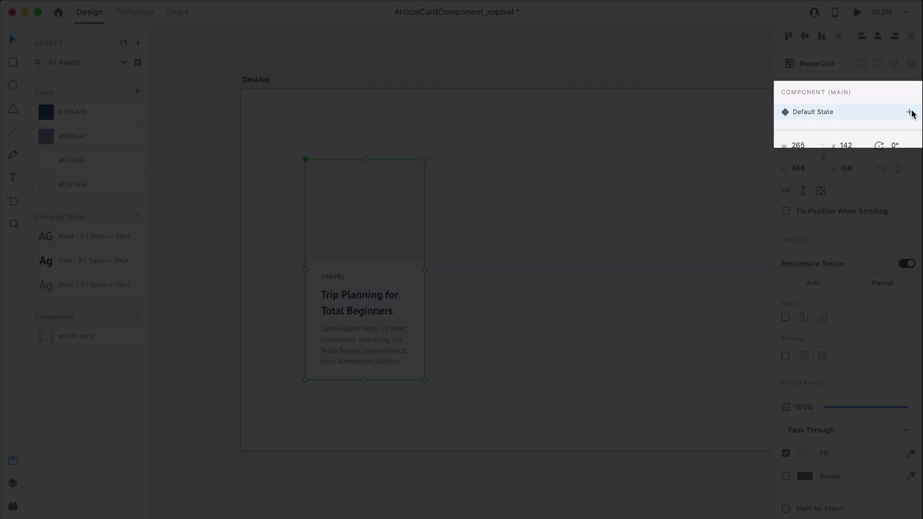
pyautogui.click(910, 112)
pyautogui.click(867, 139)
pyautogui.press('Return')
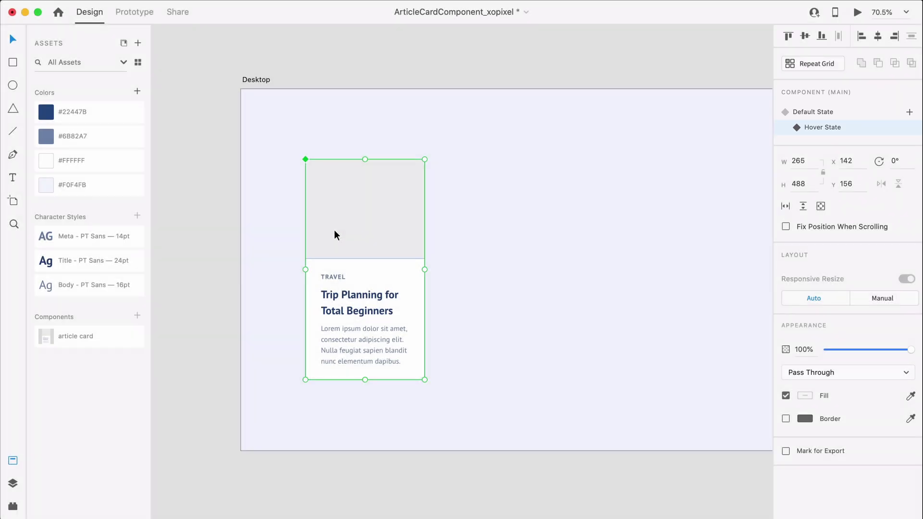
pyautogui.scroll(3, 334, 230)
# In the hover state, draw a rectangle covering the whole card
pyautogui.doubleClick(335, 233)
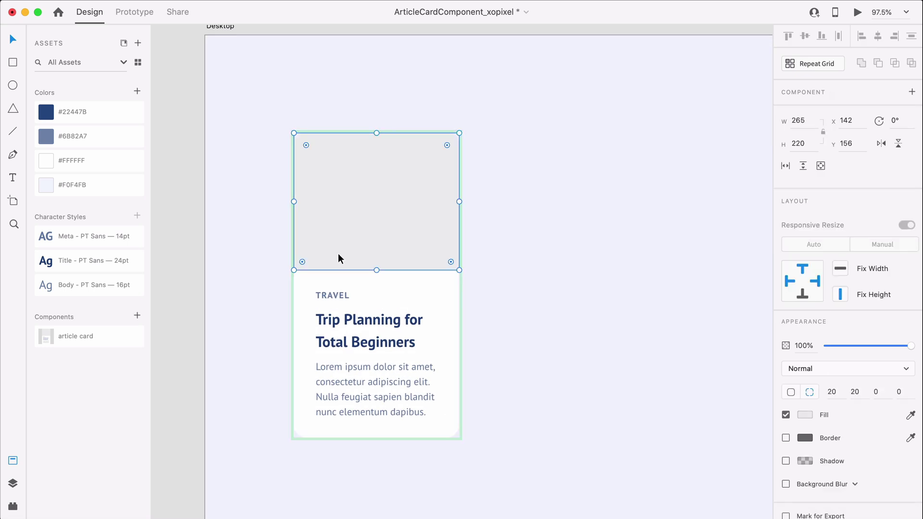
pyautogui.click(460, 306)
pyautogui.click(422, 295)
pyautogui.doubleClick(422, 295)
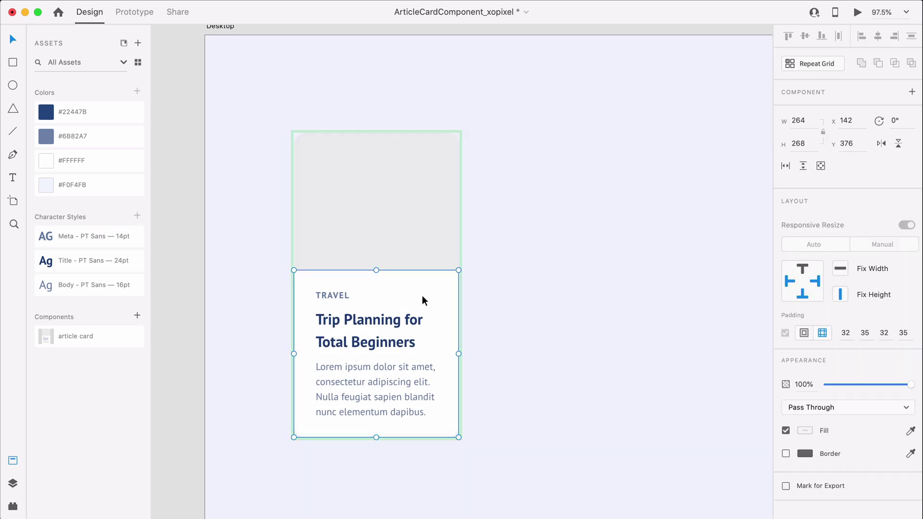
pyautogui.press('r')
pyautogui.moveTo(294, 133)
pyautogui.mouseDown()
pyautogui.moveTo(434, 328)
pyautogui.moveTo(464, 409)
pyautogui.moveTo(459, 438)
pyautogui.mouseUp()
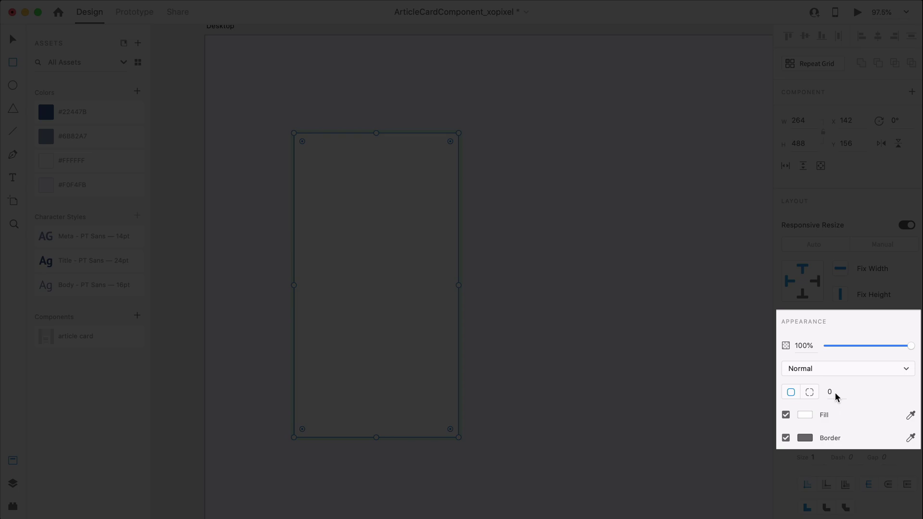
# Give the rectangle a corner radius of 20, no border and a drop shadow
pyautogui.click(834, 391)
pyautogui.write('20')
pyautogui.press('Return')
pyautogui.click(785, 437)
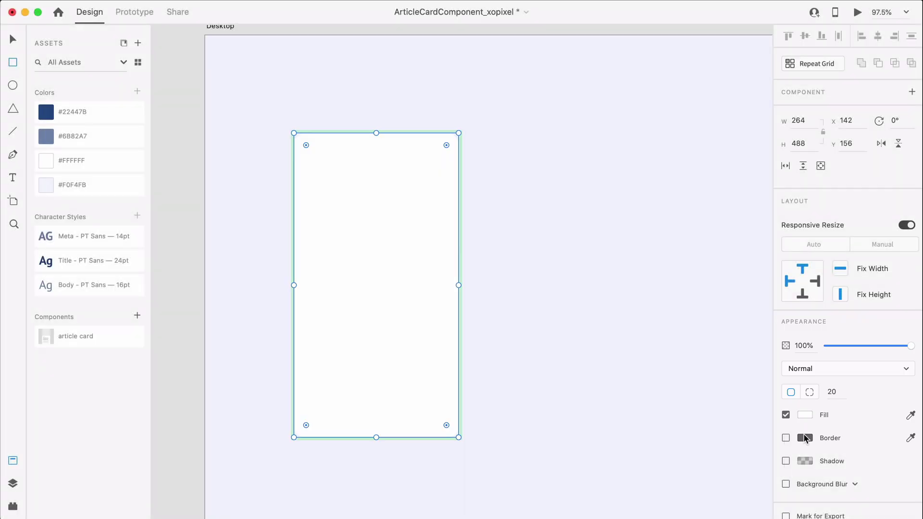
pyautogui.scroll(-1, 798, 447)
pyautogui.click(786, 443)
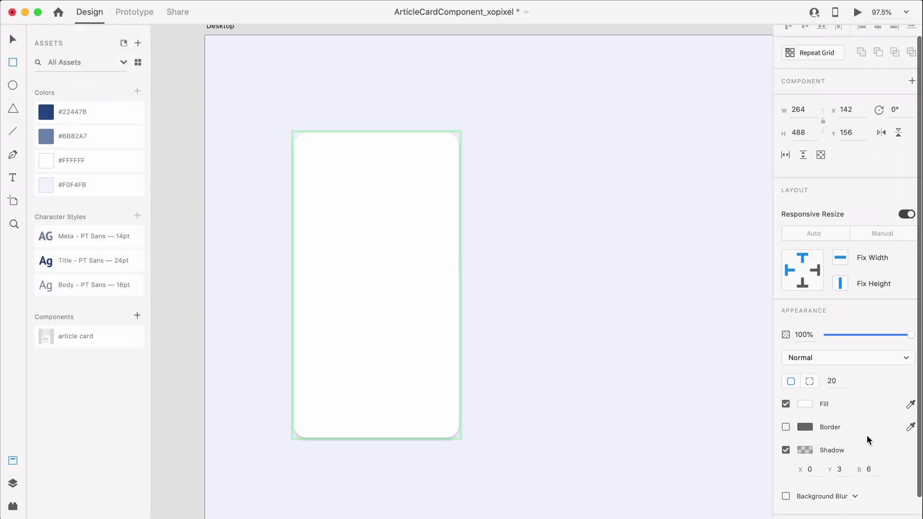
pyautogui.scroll(-1, 867, 436)
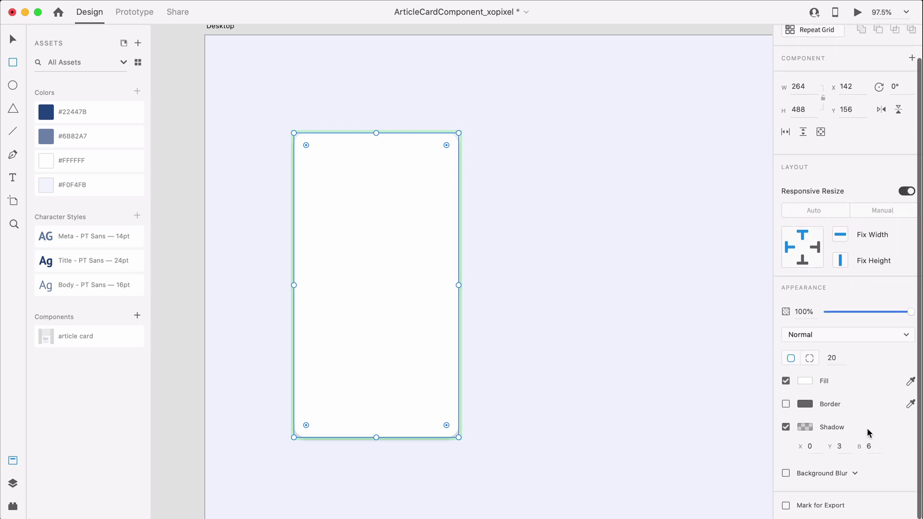
# Set the shadow colour to the dark blue swatch at 10 opacity
pyautogui.click(805, 428)
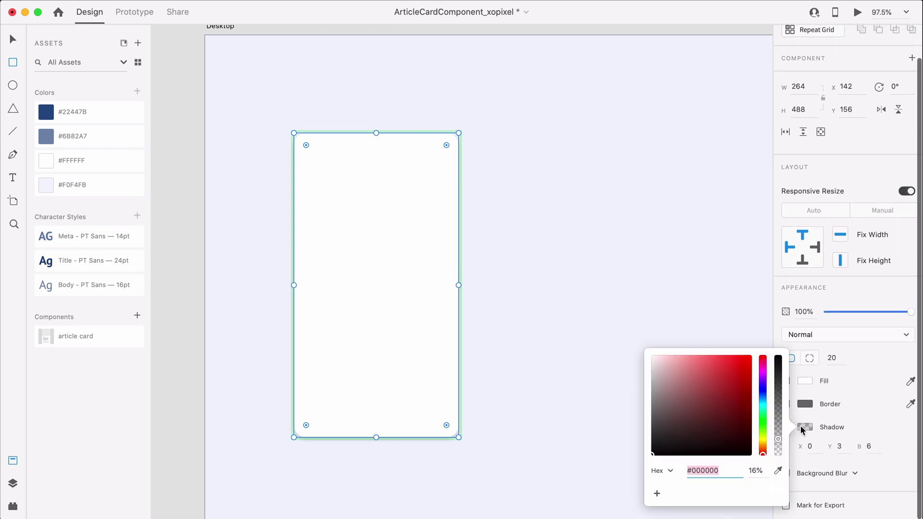
pyautogui.click(777, 470)
pyautogui.click(50, 118)
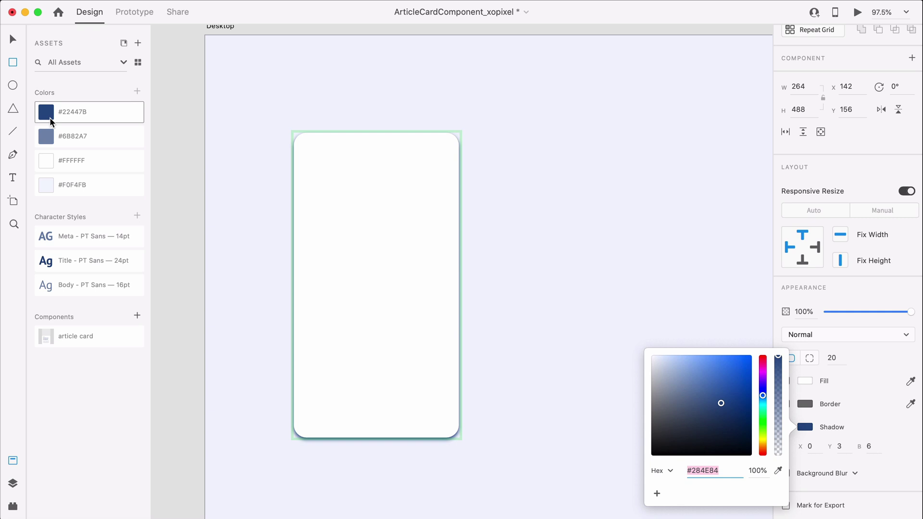
pyautogui.click(757, 469)
pyautogui.write('10')
pyautogui.press('Return')
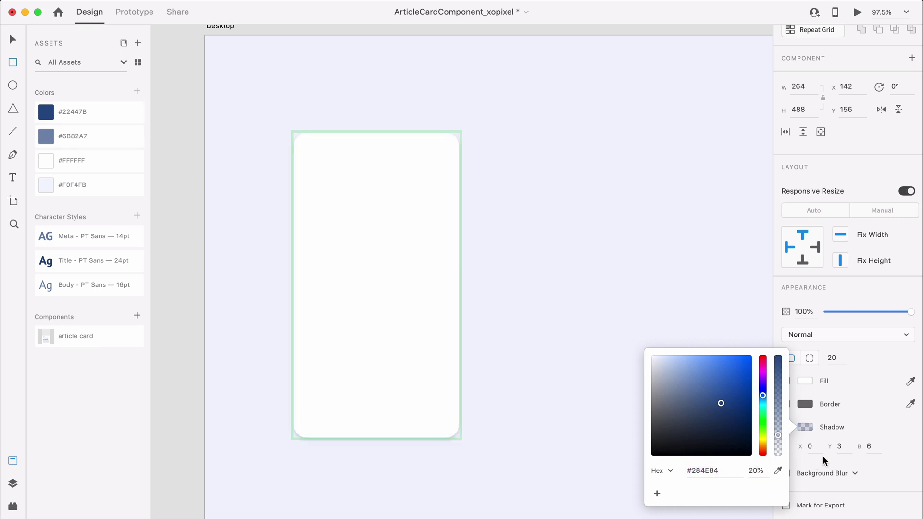
# Set the shadow to Y 4 and blur 20, and send the rectangle behind the card content
pyautogui.click(842, 445)
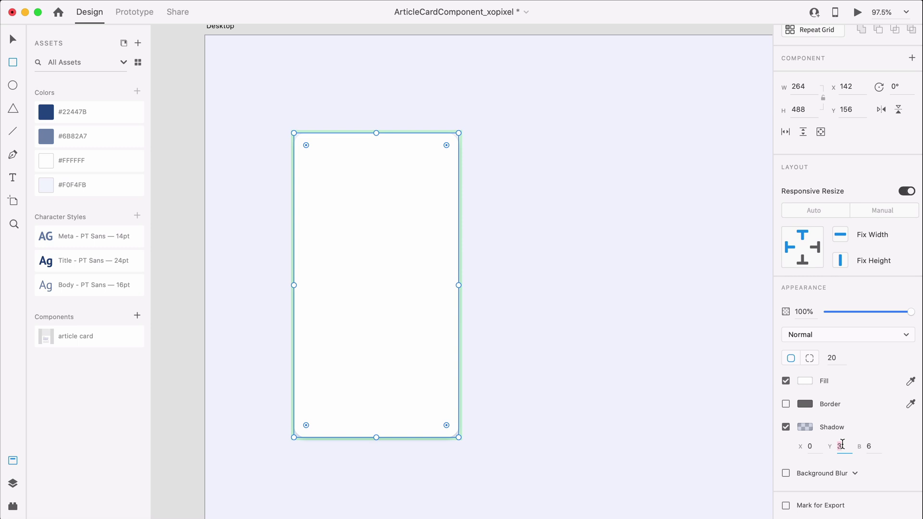
pyautogui.write('4')
pyautogui.press('Tab')
pyautogui.write('20')
pyautogui.press('Return')
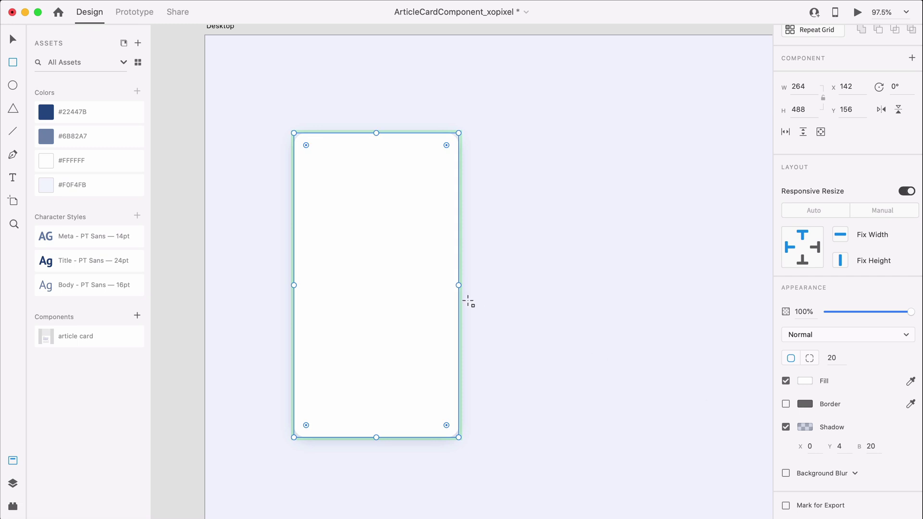
pyautogui.press('super+comma')
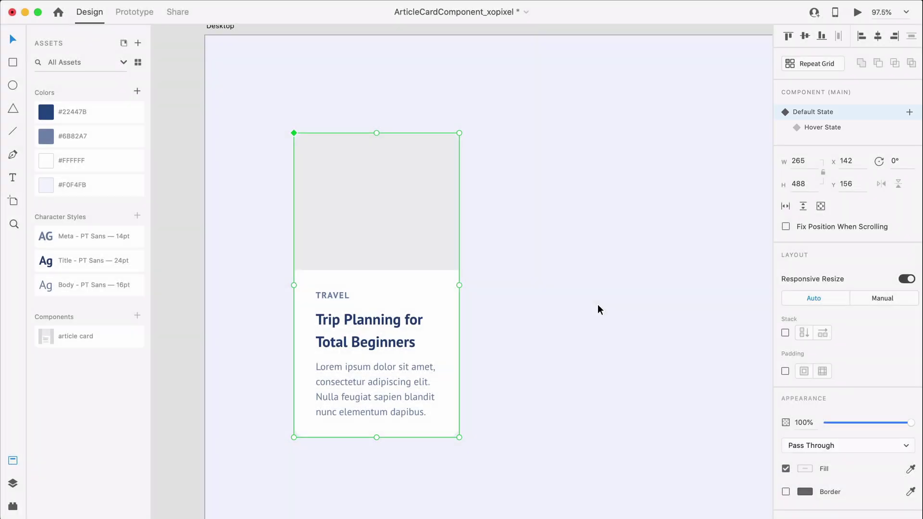
# Deselect, fit the Desktop artboard in view and show its 12-column layout grid
pyautogui.click(597, 305)
pyautogui.press('super+0')
pyautogui.press('super+shift+apostrophe')
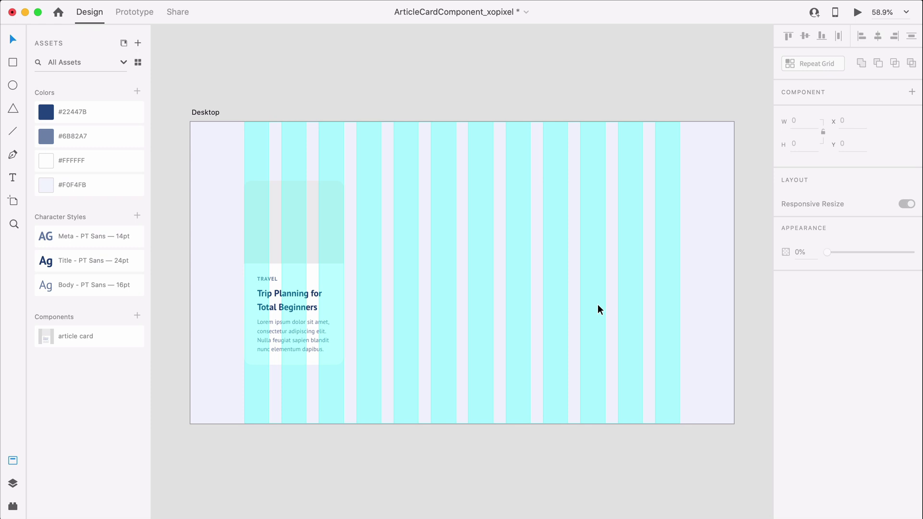
# Alt-drag copies of the card across the grid columns to make four cards, then hide the grid
pyautogui.click(265, 226)
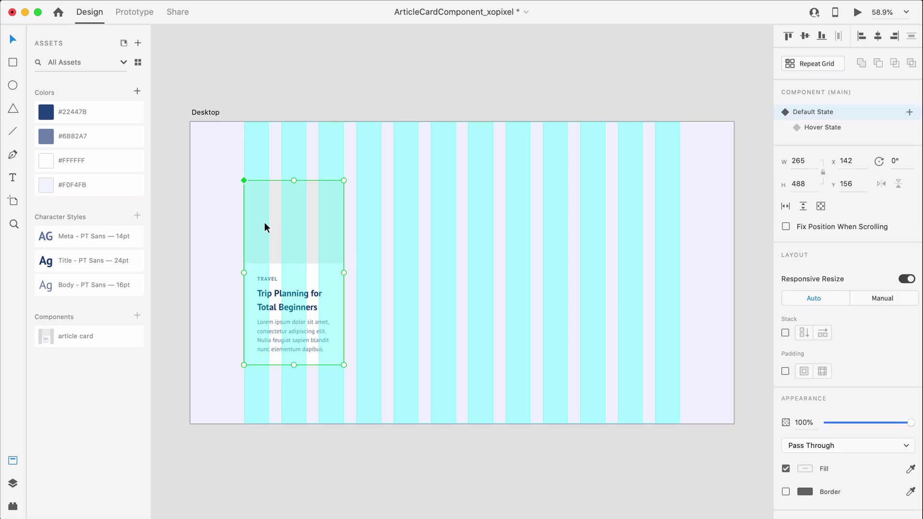
pyautogui.moveTo(280, 232); pyautogui.dragTo(618, 219)
pyautogui.click(438, 450)
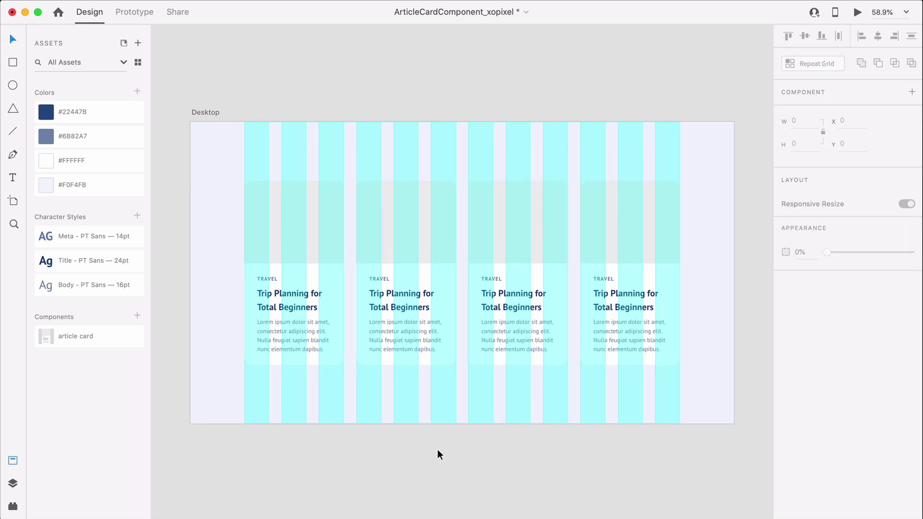
pyautogui.press('super+shift+apostrophe')
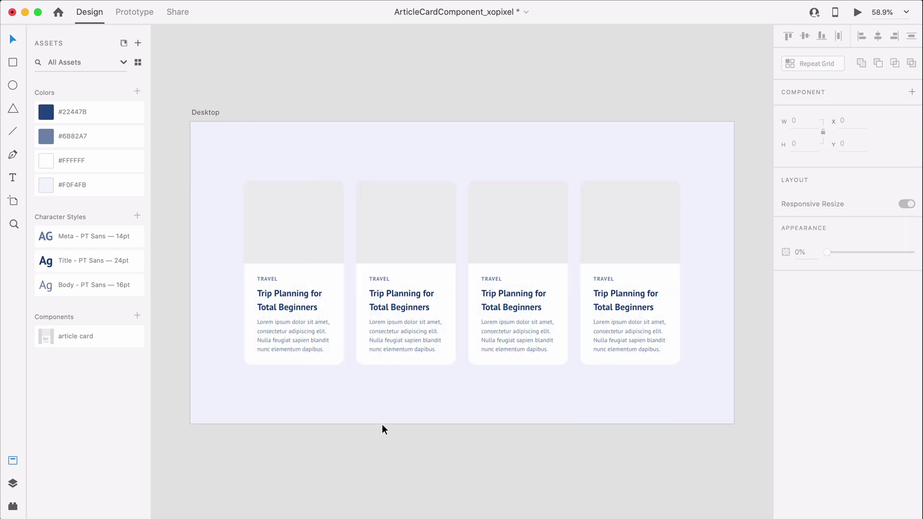
# Drop the mountain peaks, desert butte, snowy ridges and sea rocks JPGs onto cards one to four
pyautogui.click(330, 517)
pyautogui.moveTo(342, 346); pyautogui.dragTo(307, 242)
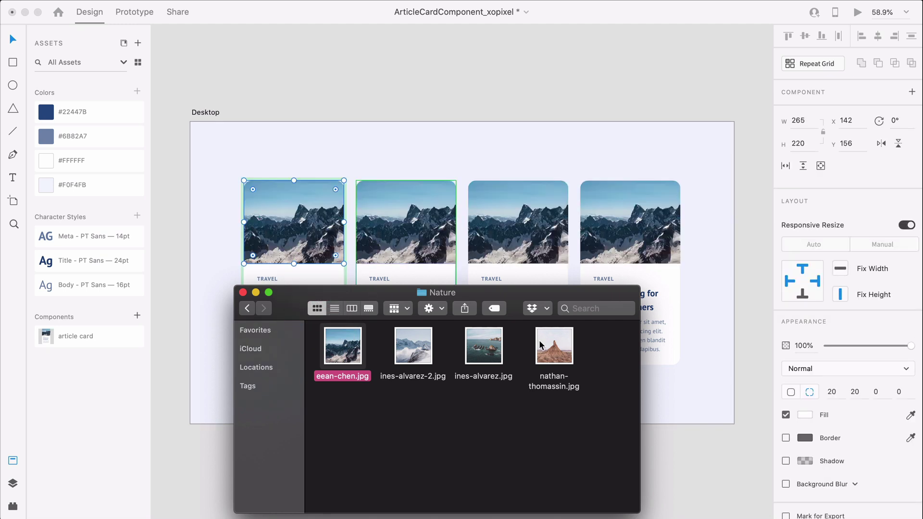
pyautogui.click(569, 358)
pyautogui.moveTo(568, 358); pyautogui.dragTo(423, 250)
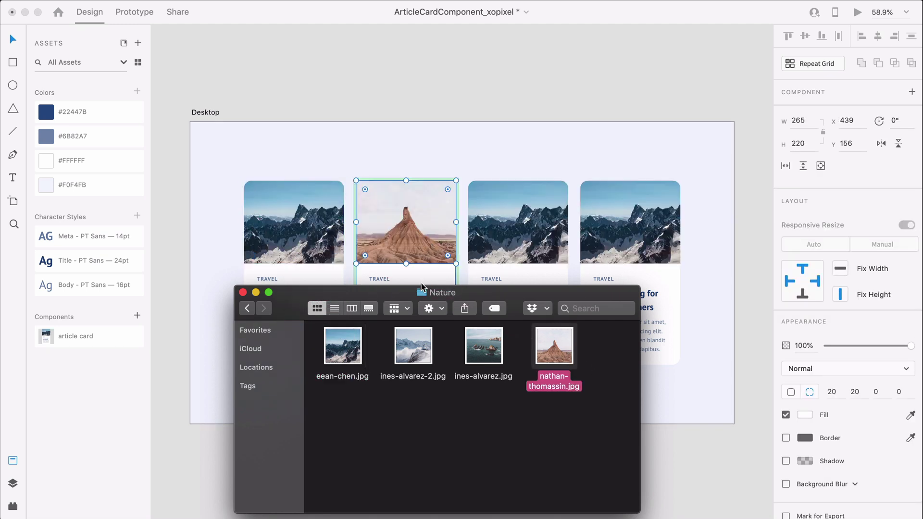
pyautogui.moveTo(421, 350); pyautogui.dragTo(500, 227)
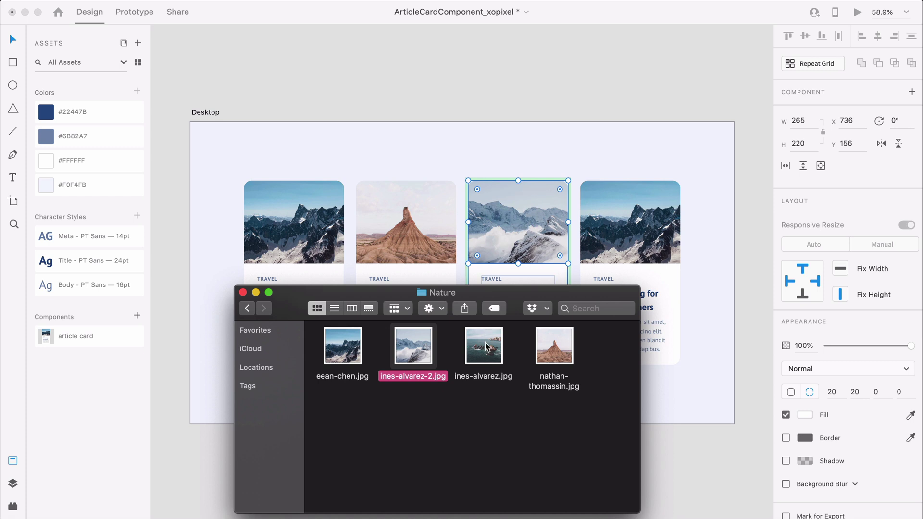
pyautogui.click(487, 351)
pyautogui.moveTo(488, 351); pyautogui.dragTo(606, 213)
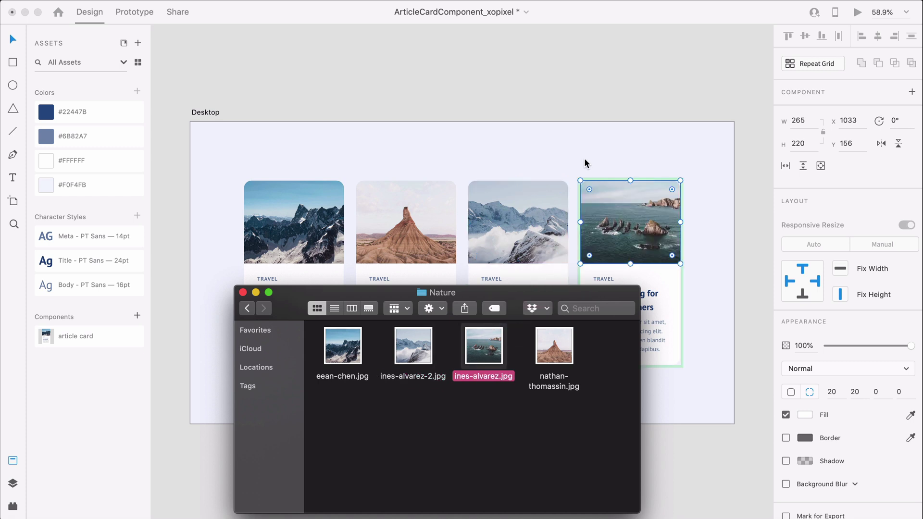
pyautogui.click(584, 156)
pyautogui.click(583, 154)
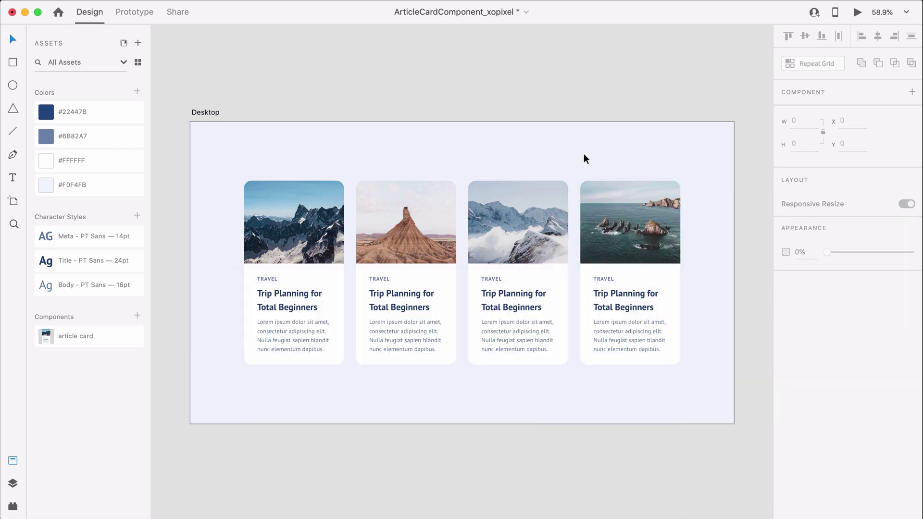
# Retitle the second card '7 Ways to Survive in the Desert' and widen its title box
pyautogui.doubleClick(408, 296)
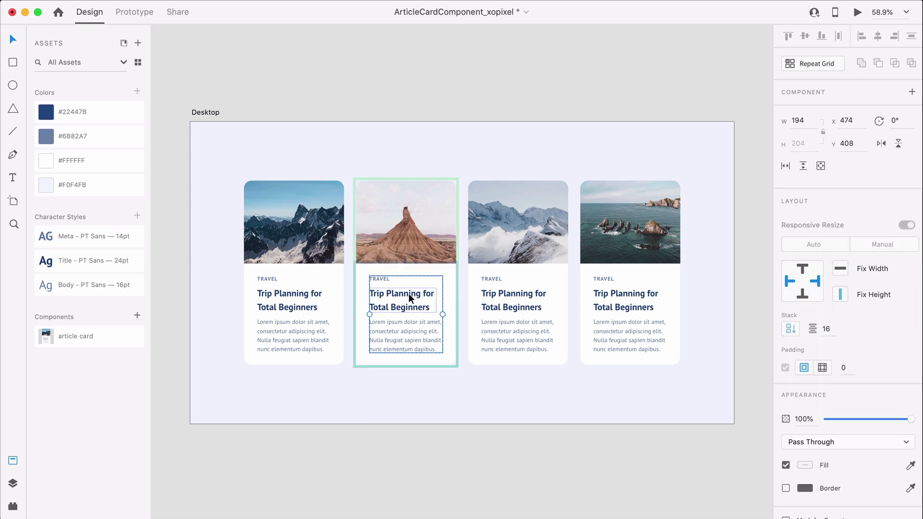
pyautogui.doubleClick(409, 293)
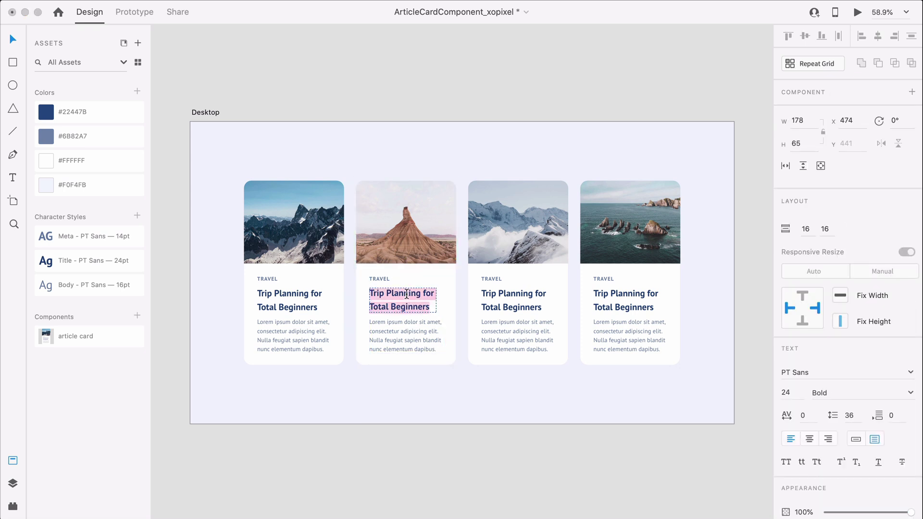
pyautogui.write('7 Ways to Surv')
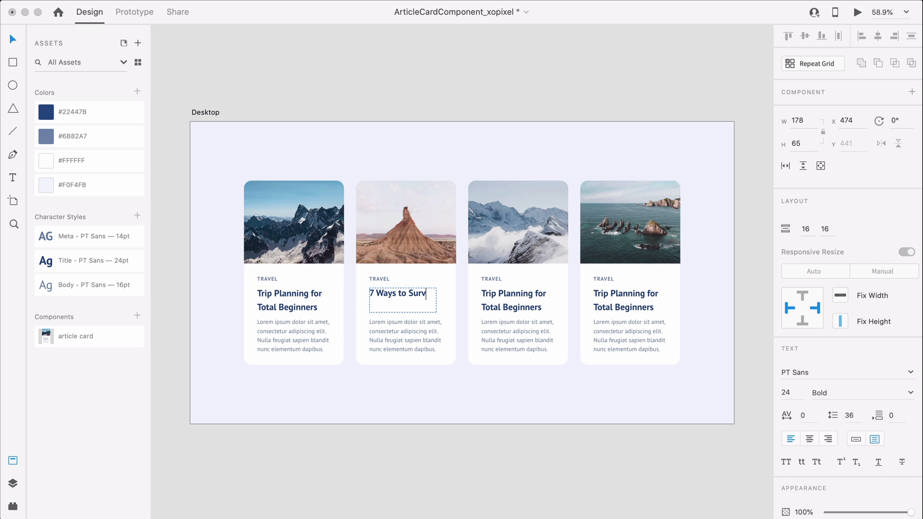
pyautogui.write('ive in the Desert')
pyautogui.press('Escape')
pyautogui.moveTo(436, 301); pyautogui.dragTo(442, 301)
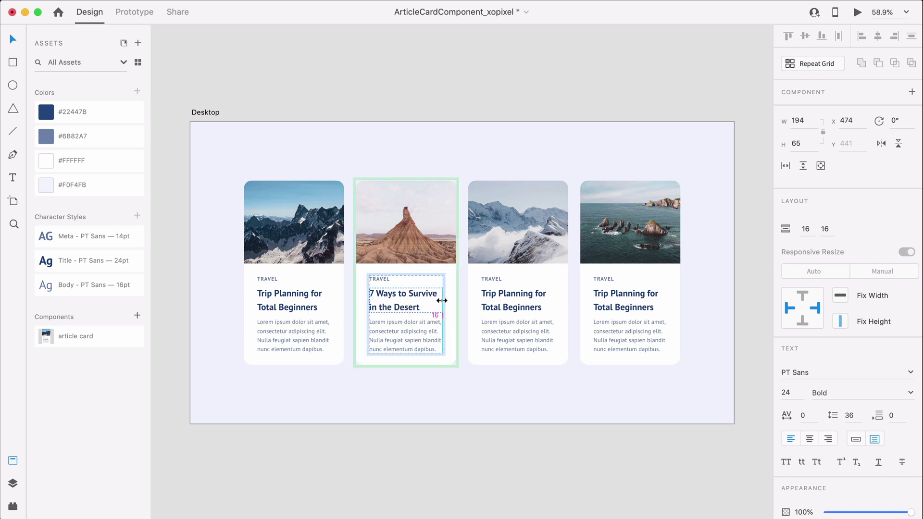
pyautogui.click(465, 342)
# Retitle the third card '5 Amazing Travel Destinations'
pyautogui.doubleClick(515, 298)
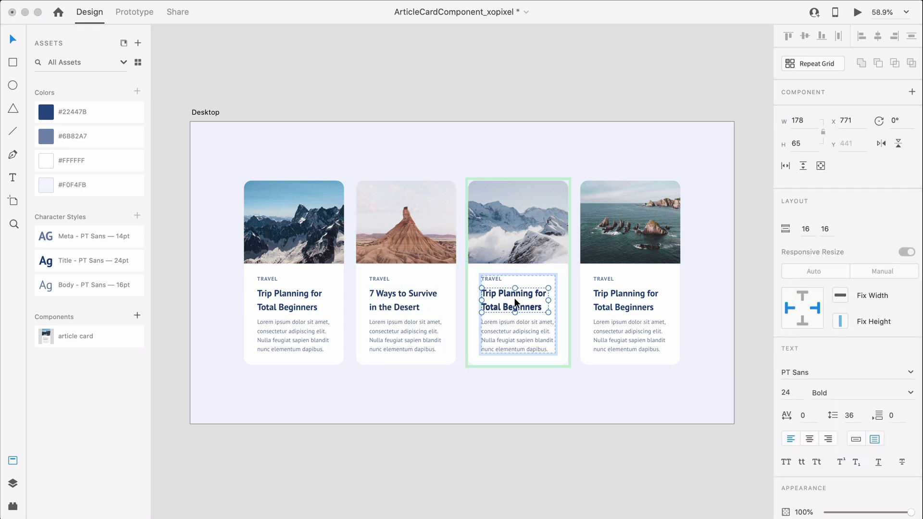
pyautogui.doubleClick(514, 298)
pyautogui.write('5 Am')
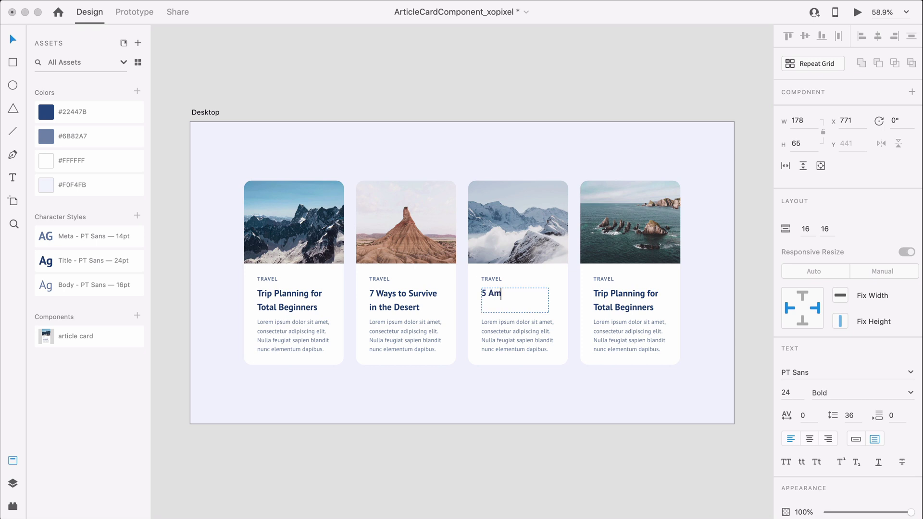
pyautogui.write('azing Travel Destinations')
pyautogui.click(558, 369)
# Retitle the fourth card 'Travel Pro-Tips from Canadians'
pyautogui.doubleClick(292, 305)
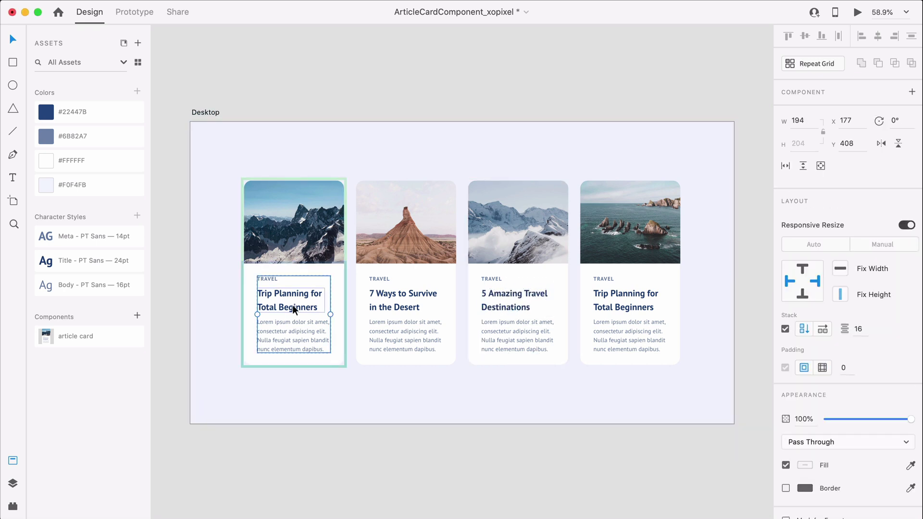
pyautogui.click(292, 305)
pyautogui.click(612, 303)
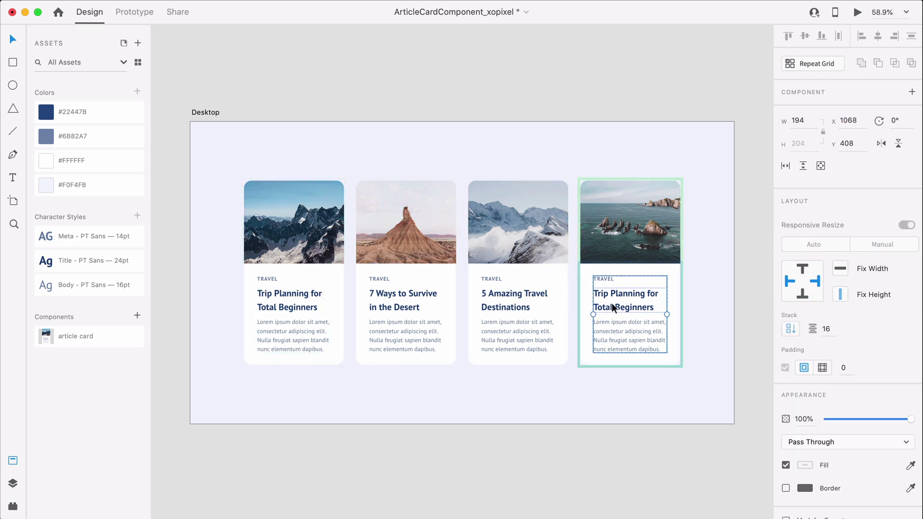
pyautogui.tripleClick(612, 303)
pyautogui.write('Trave')
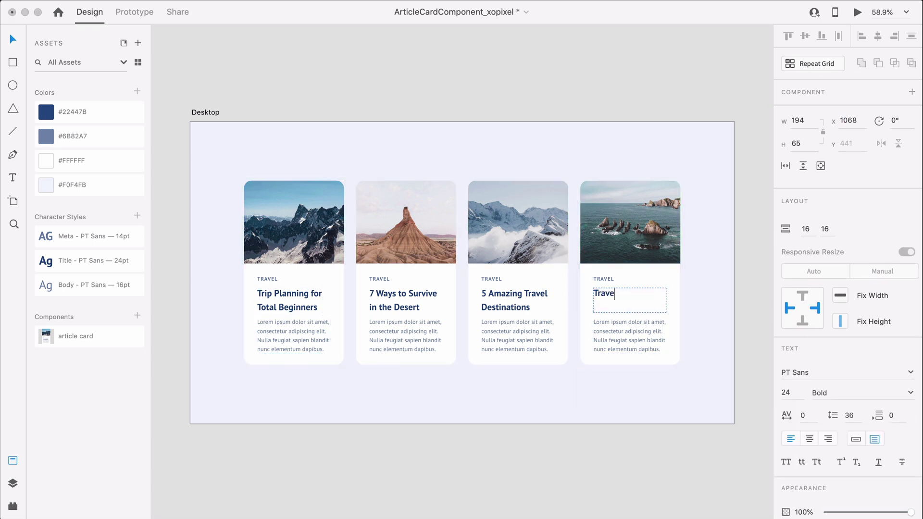
pyautogui.write('l Pro-Tips from Canadians')
pyautogui.click(687, 330)
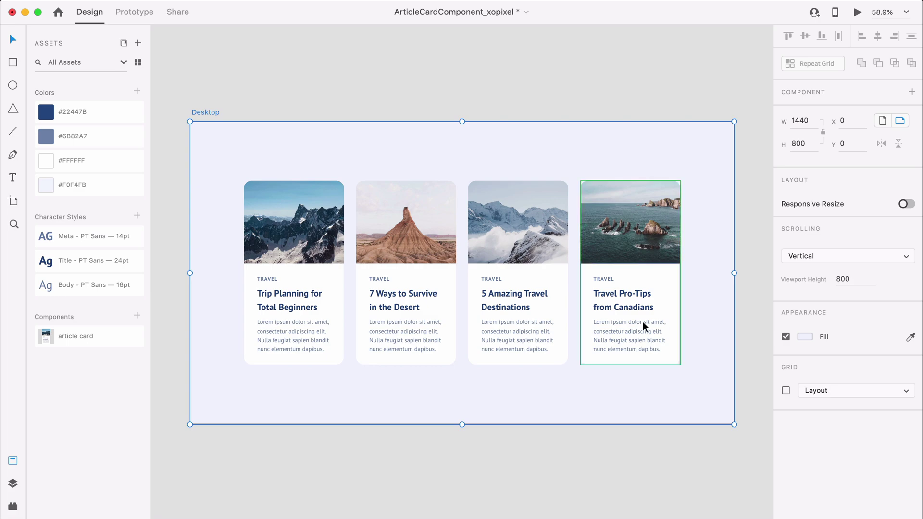
# Switch card instances two, three and four to their Hover State
pyautogui.click(407, 209)
pyautogui.click(857, 124)
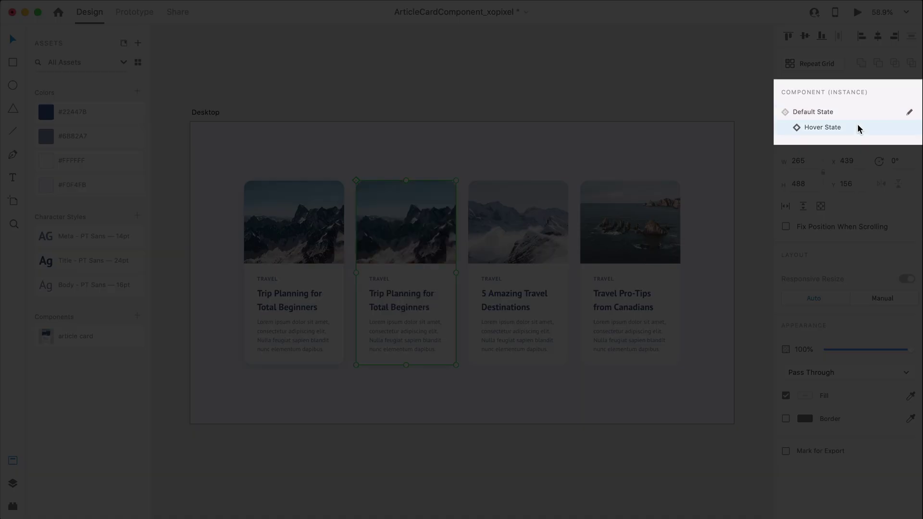
pyautogui.click(505, 309)
pyautogui.click(820, 128)
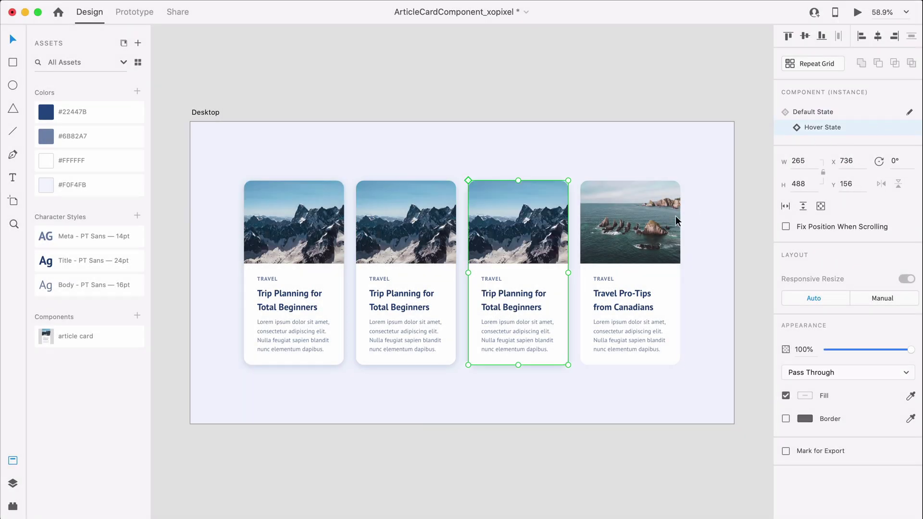
pyautogui.click(642, 214)
pyautogui.click(824, 126)
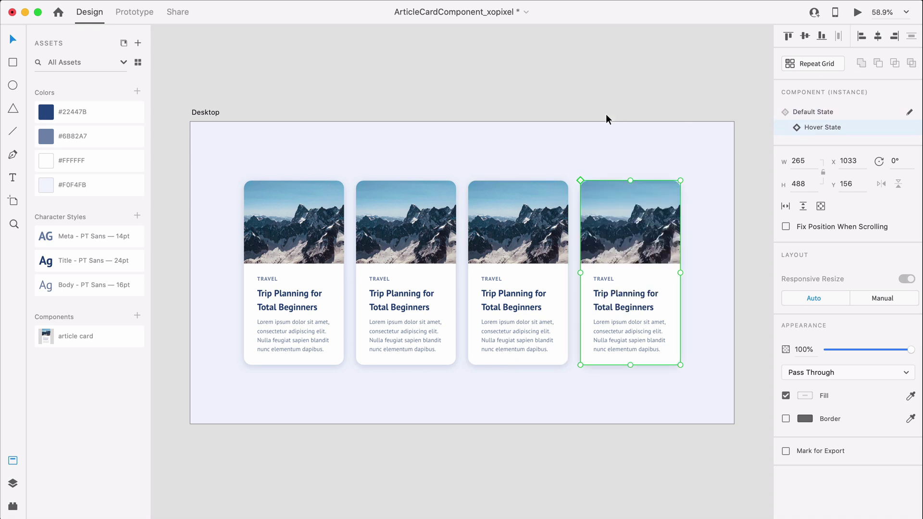
pyautogui.click(606, 119)
# Drop the desert peak, cloudy snow peaks and sea rocks photos onto hover cards two to four
pyautogui.press('super+Tab')
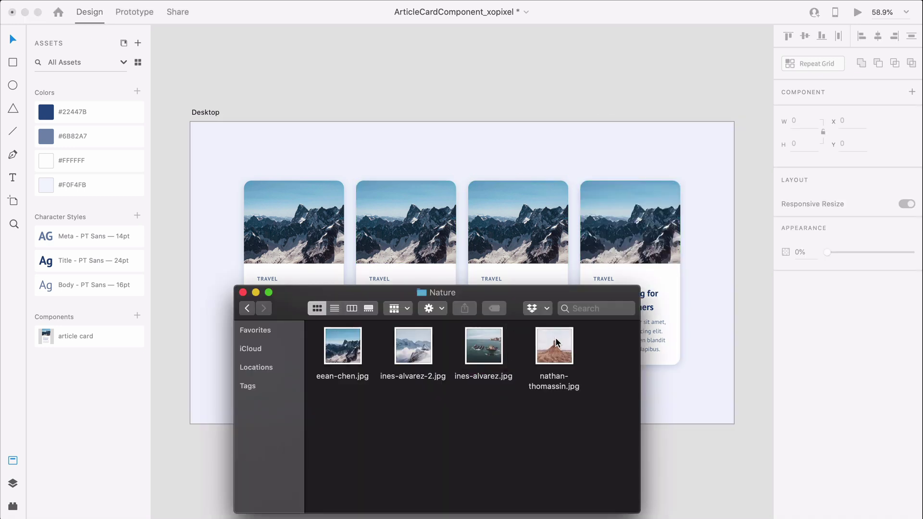
pyautogui.moveTo(556, 343); pyautogui.dragTo(415, 229)
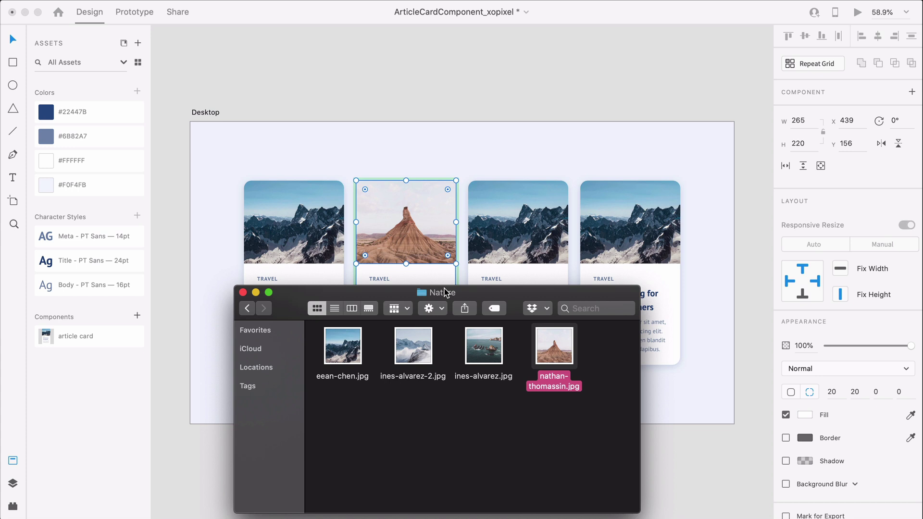
pyautogui.moveTo(413, 346); pyautogui.dragTo(518, 221)
pyautogui.moveTo(484, 346); pyautogui.dragTo(646, 201)
pyautogui.press('super+Tab')
pyautogui.click(546, 168)
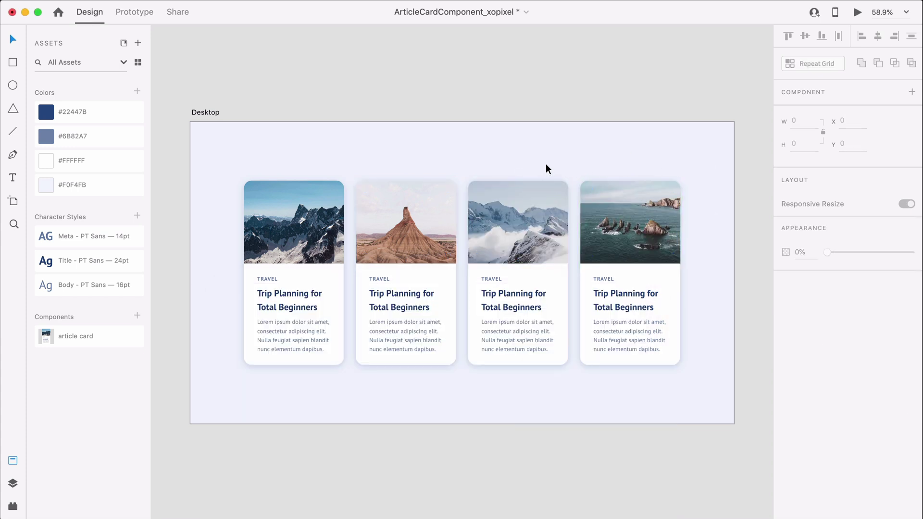
# Retype hover titles: '7 Ways to Survive in the Desert', '5 Amazing Travel Destinations', 'Travel Pro-Tips from Canadians'
pyautogui.click(399, 299)
pyautogui.doubleClick(400, 299)
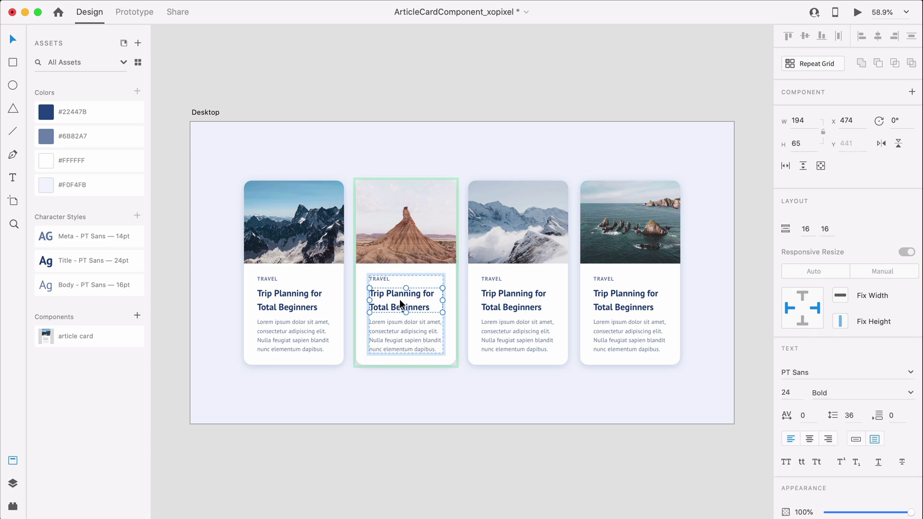
pyautogui.doubleClick(399, 299)
pyautogui.write('7 Ways t')
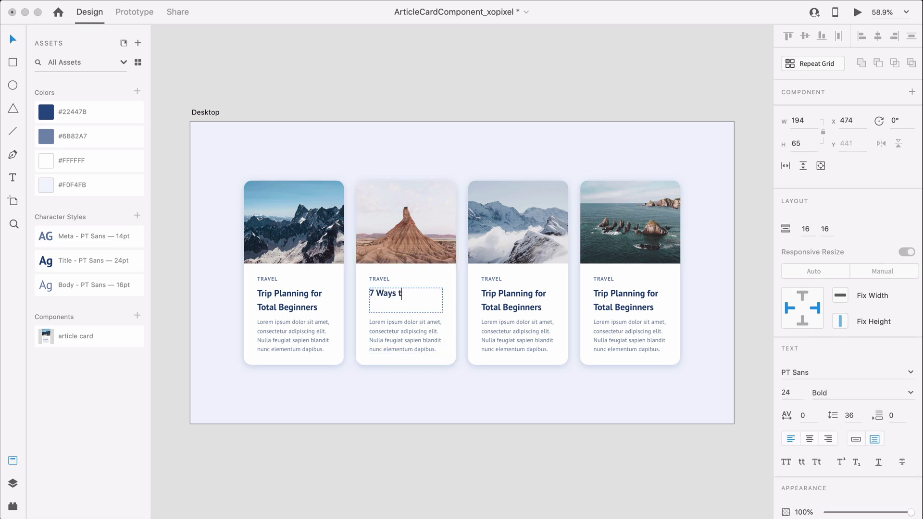
pyautogui.write('o Survive in the Desert')
pyautogui.doubleClick(521, 299)
pyautogui.doubleClick(521, 299)
pyautogui.write('5')
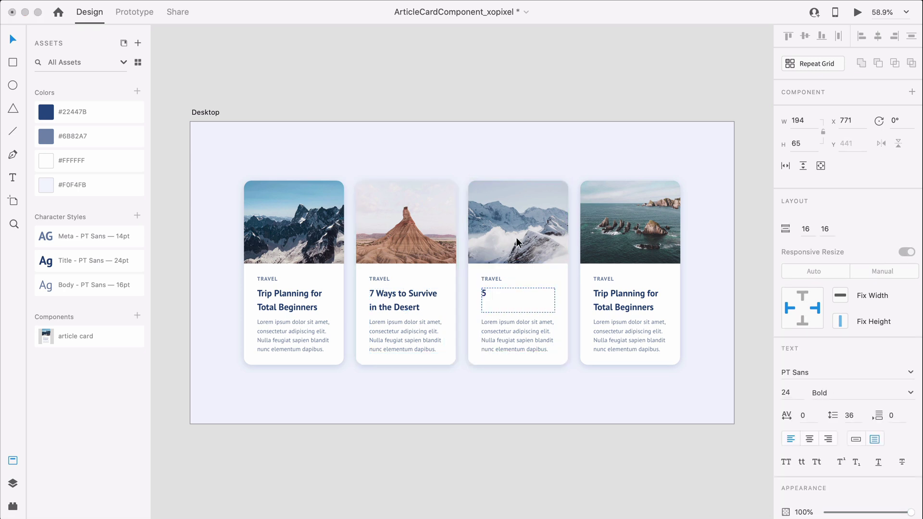
pyautogui.write(' Amazing Travel Destinations')
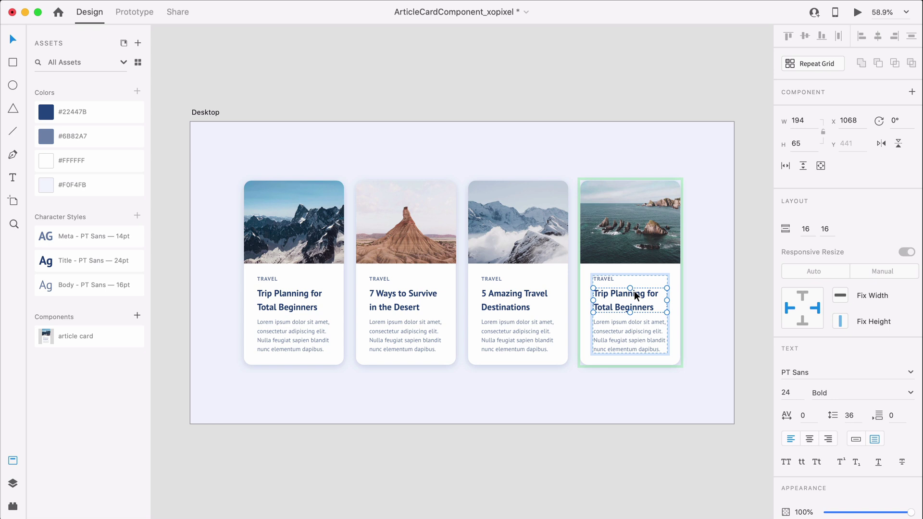
pyautogui.press('Return')
pyautogui.write('Travel Pro-Tips from ')
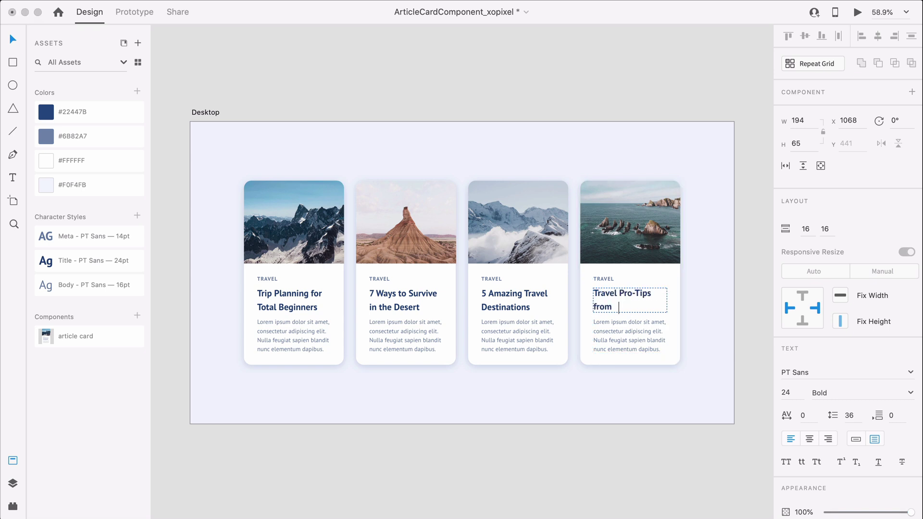
pyautogui.write('Canadians')
pyautogui.click(720, 309)
# Return cards four and three to Default State, then deselect everything
pyautogui.click(653, 294)
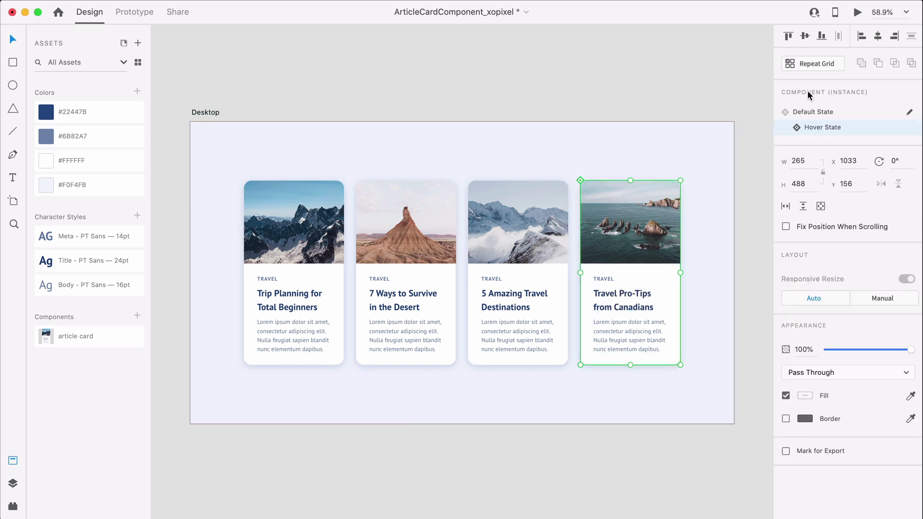
pyautogui.click(821, 106)
pyautogui.click(561, 205)
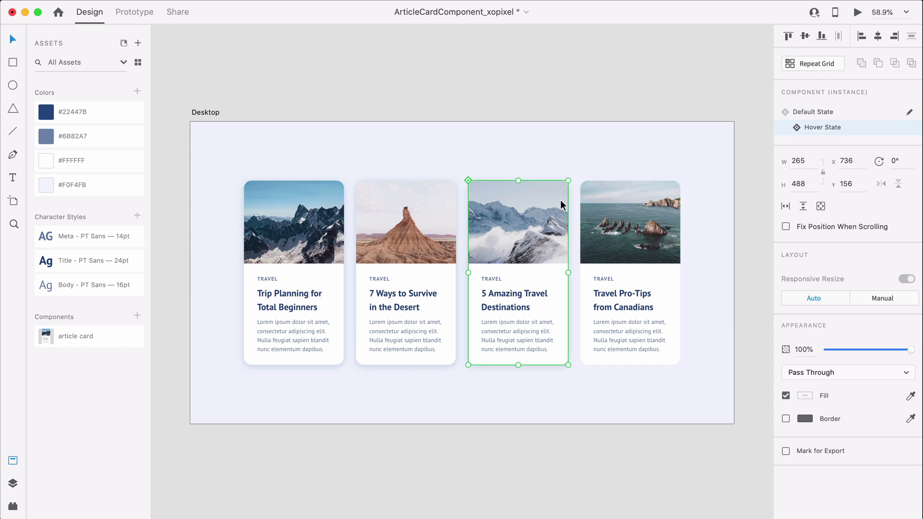
pyautogui.click(813, 115)
pyautogui.click(451, 240)
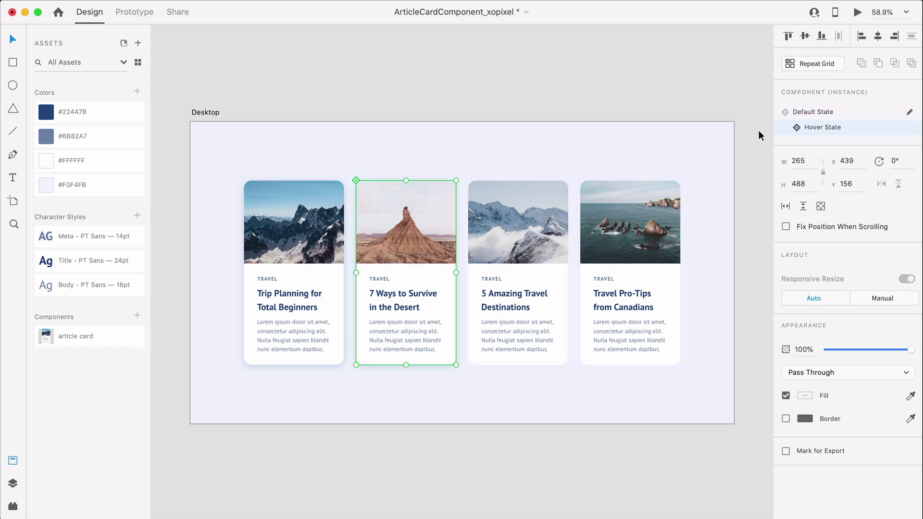
pyautogui.click(337, 241)
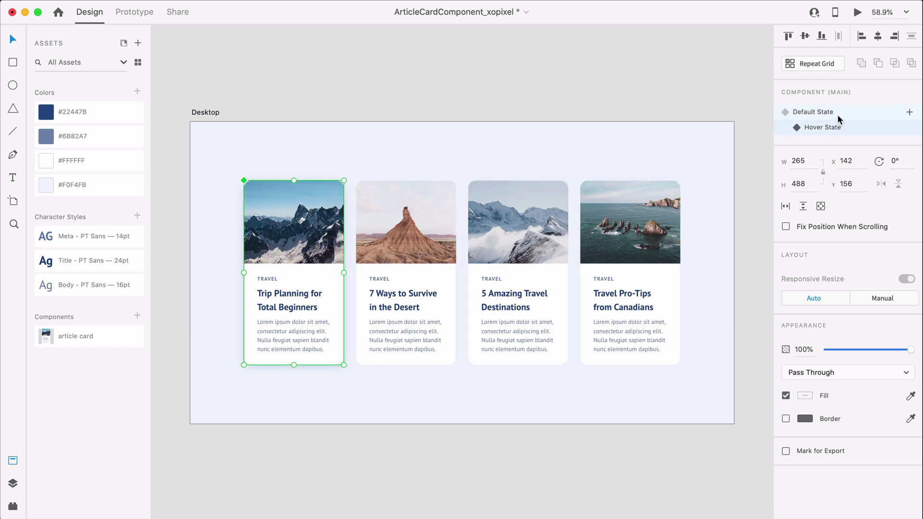
pyautogui.click(647, 100)
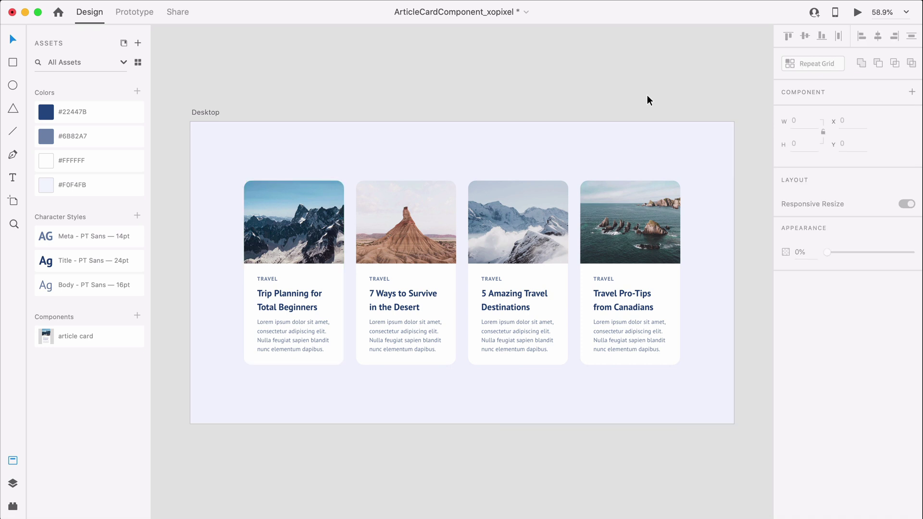
# Save the ArticleCardComponent_xopixel document and launch its Desktop Preview
pyautogui.press('super+s')
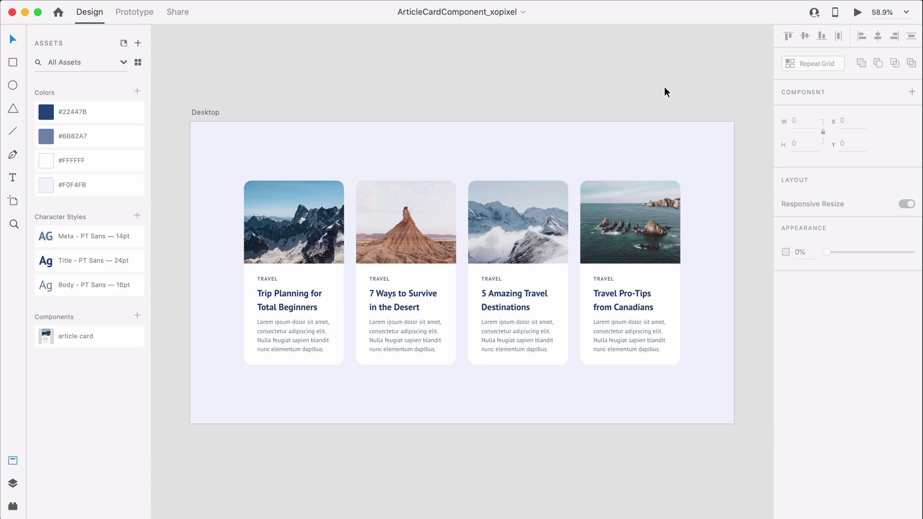
pyautogui.click(857, 12)
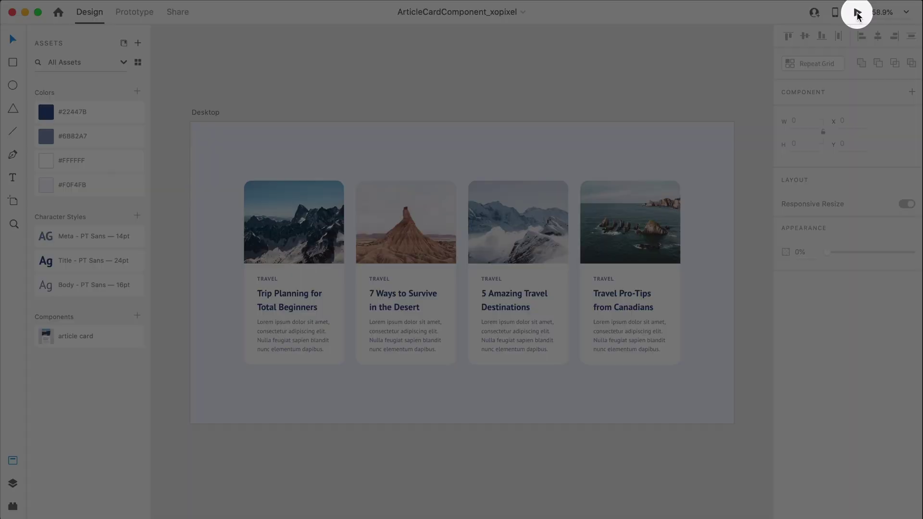